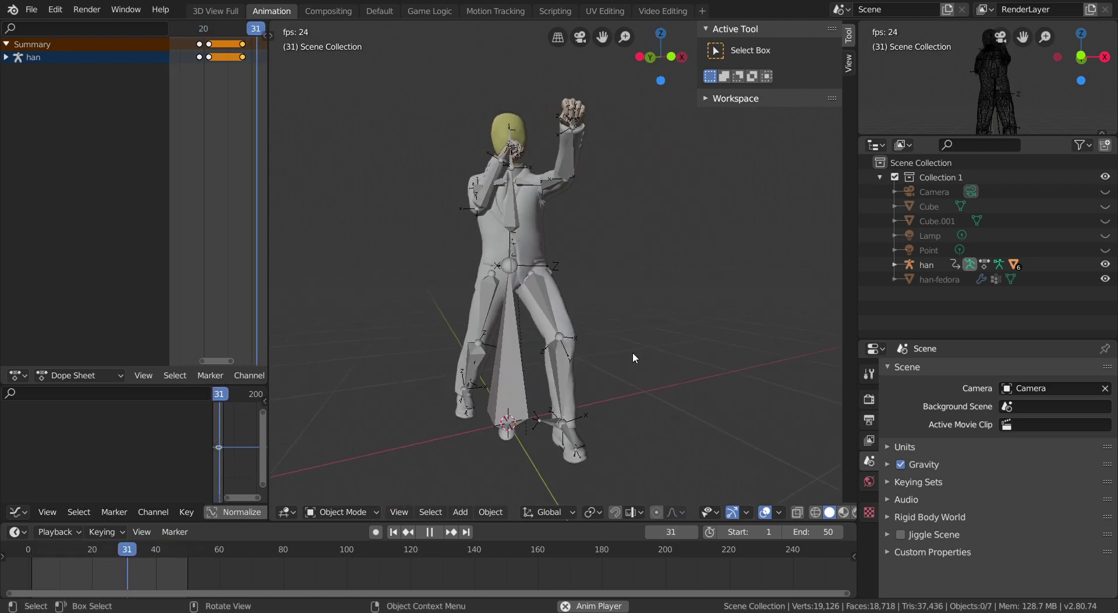
Stop han's boxing animation at frame 0 and orbit to a frontal close-up of the character.
middle_click_drag(632, 351, 490, 360)
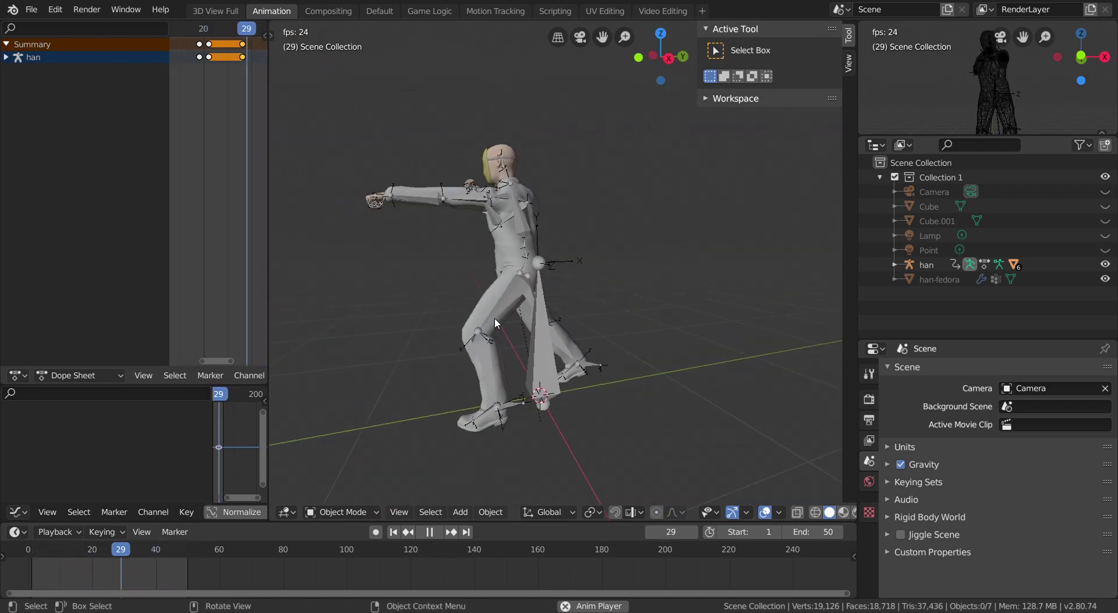
key("Escape")
mouse_move(484, 318)
middle_mouse_down()
mouse_move(644, 339)
mouse_move(618, 221)
middle_mouse_up()
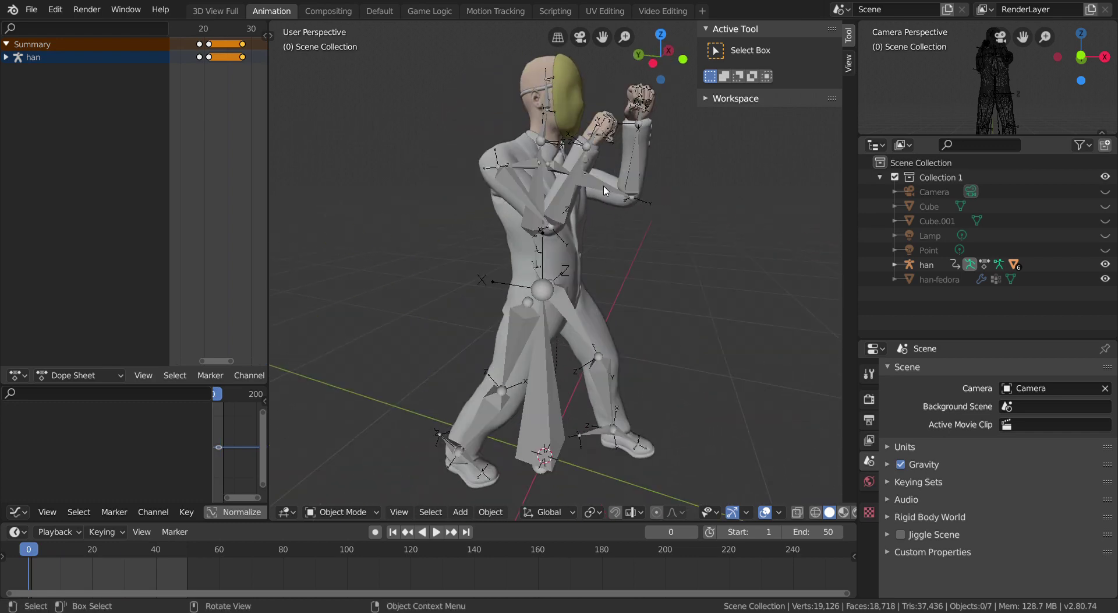
key("ctrl+Tab")
In Object Mode, duplicate the han armature and offset the copy 1.2485 along X.
mouse_move(629, 326)
middle_mouse_down()
mouse_move(546, 319)
mouse_move(513, 361)
middle_mouse_up()
left_click(340, 511)
left_click(350, 494)
middle_click_drag(616, 280, 578, 283)
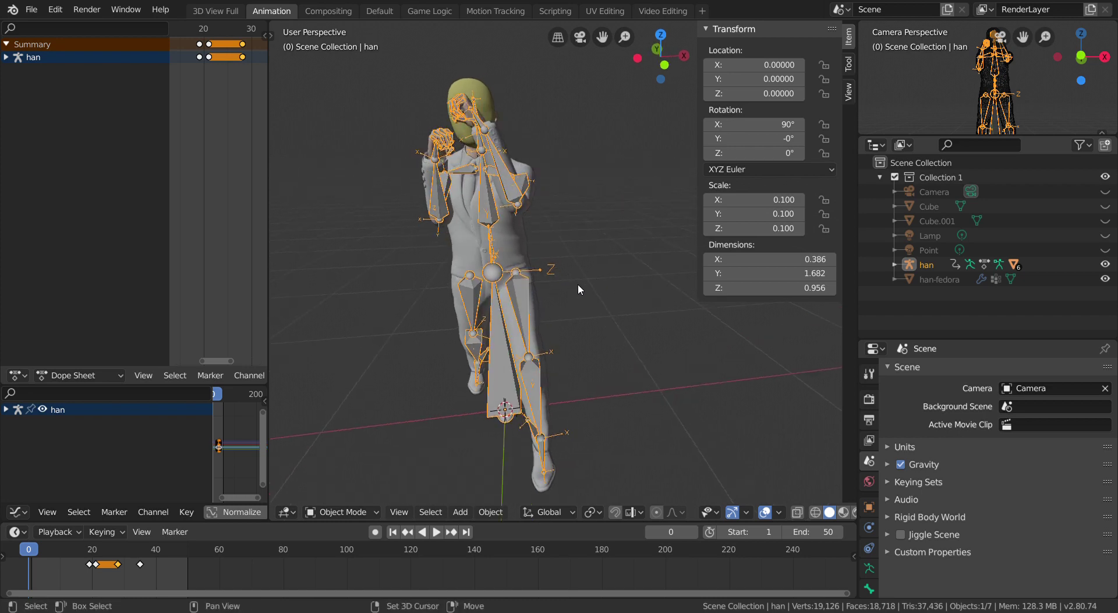
key("shift+d")
key("x")
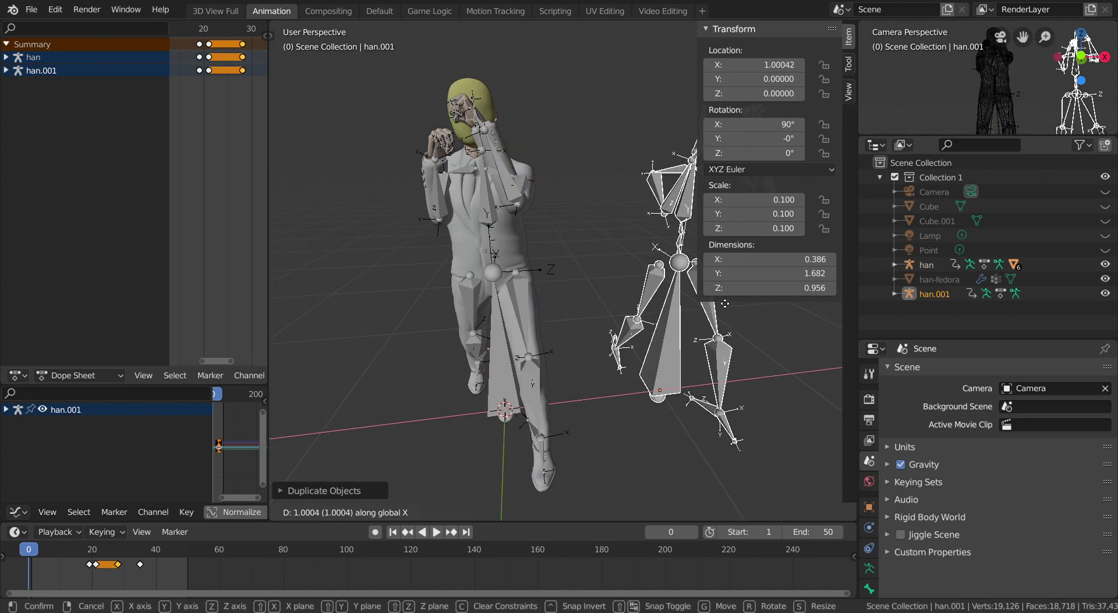
left_click(787, 315)
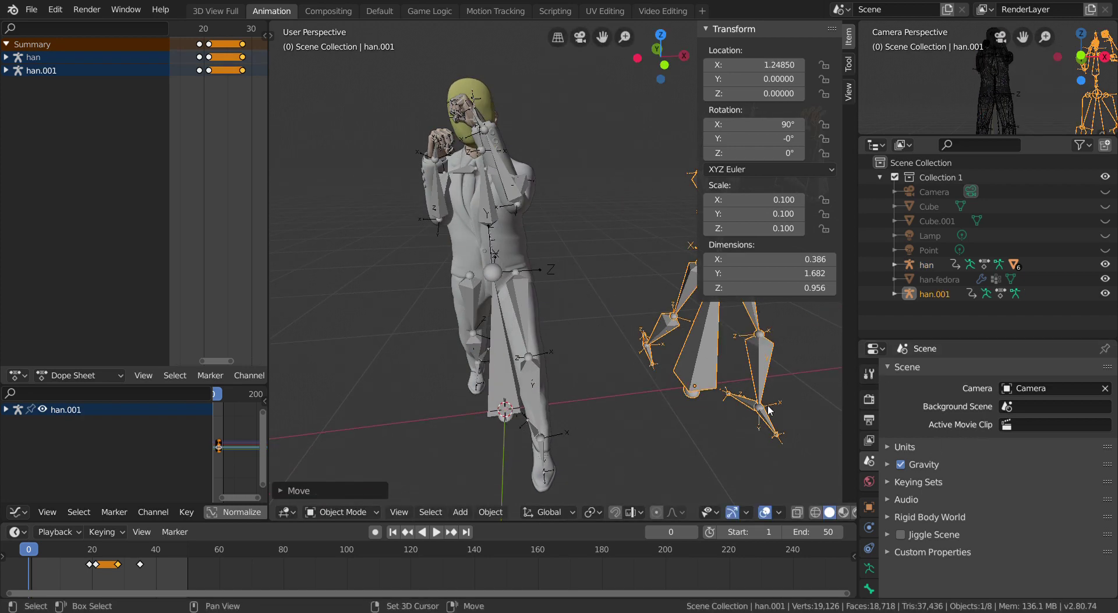
Review the armature data, then put the original han armature into Pose Mode.
middle_click_drag(769, 409, 728, 402)
left_click(869, 569)
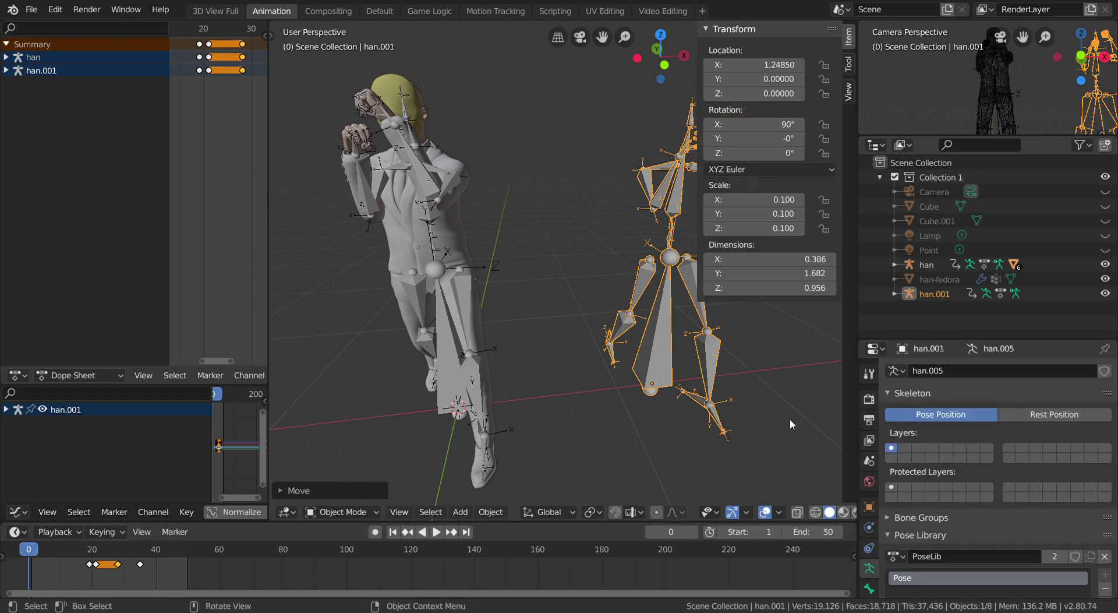
left_click(424, 177)
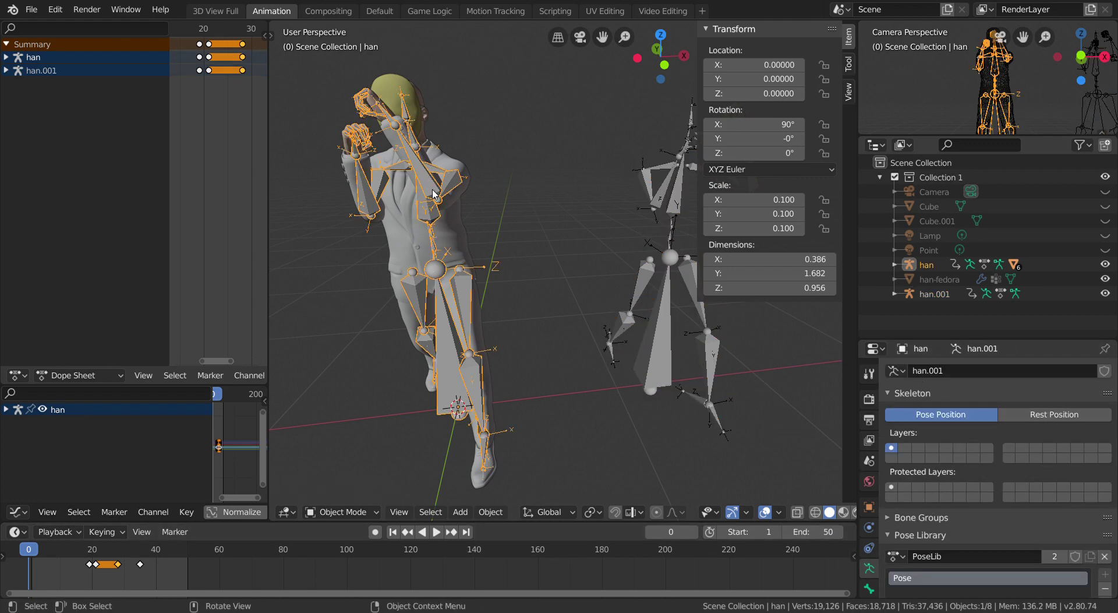
key("Tab")
key("Tab")
left_click(336, 510)
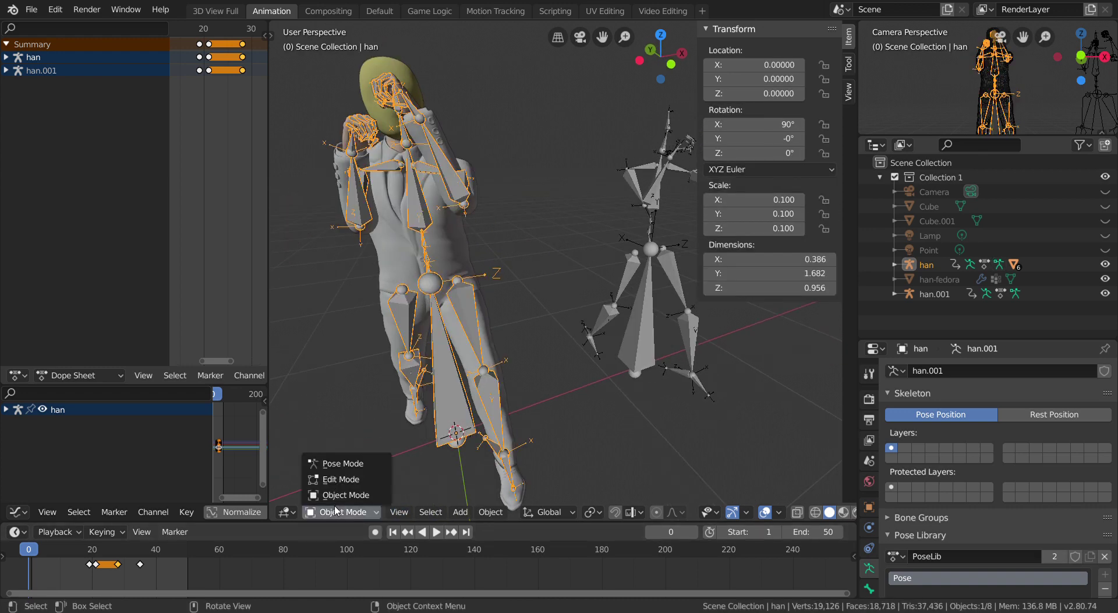
left_click(342, 464)
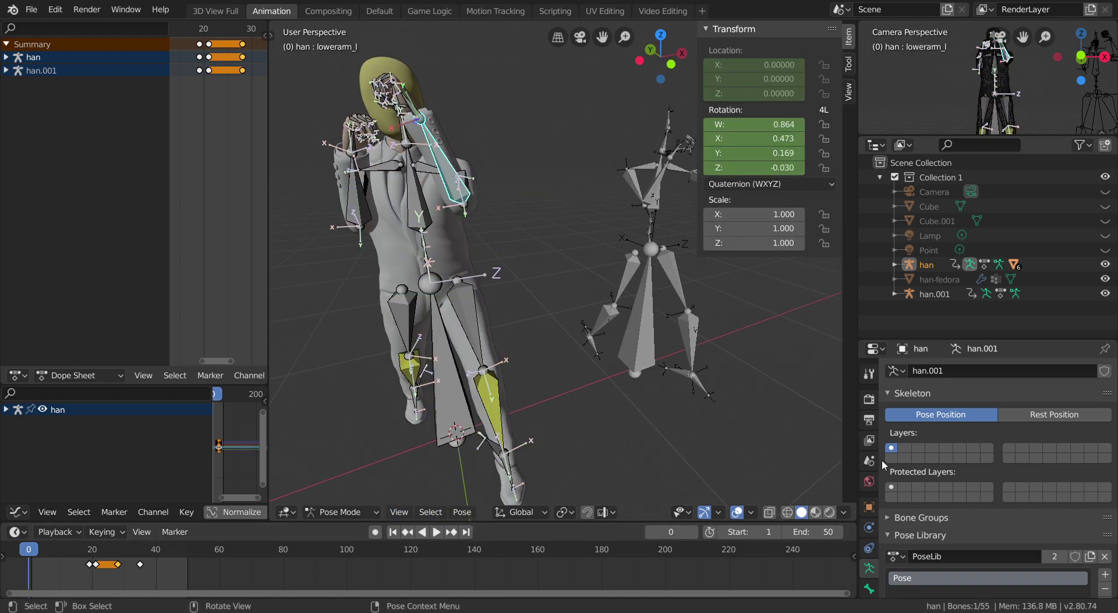
Check the lowerarm_l and clavicle_l bones, then view the copy's object settings, named han2.
left_click(869, 588)
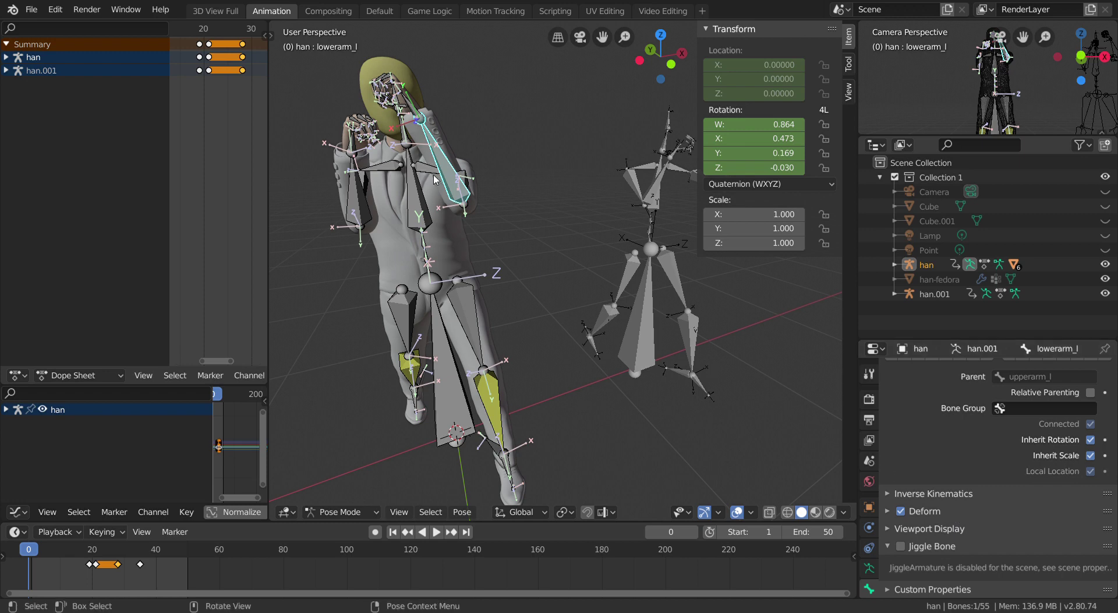
mouse_move(433, 180)
middle_mouse_down()
mouse_move(504, 167)
mouse_move(570, 298)
mouse_move(600, 304)
middle_mouse_up()
left_click(515, 155)
key("ctrl+Tab")
left_click(869, 507)
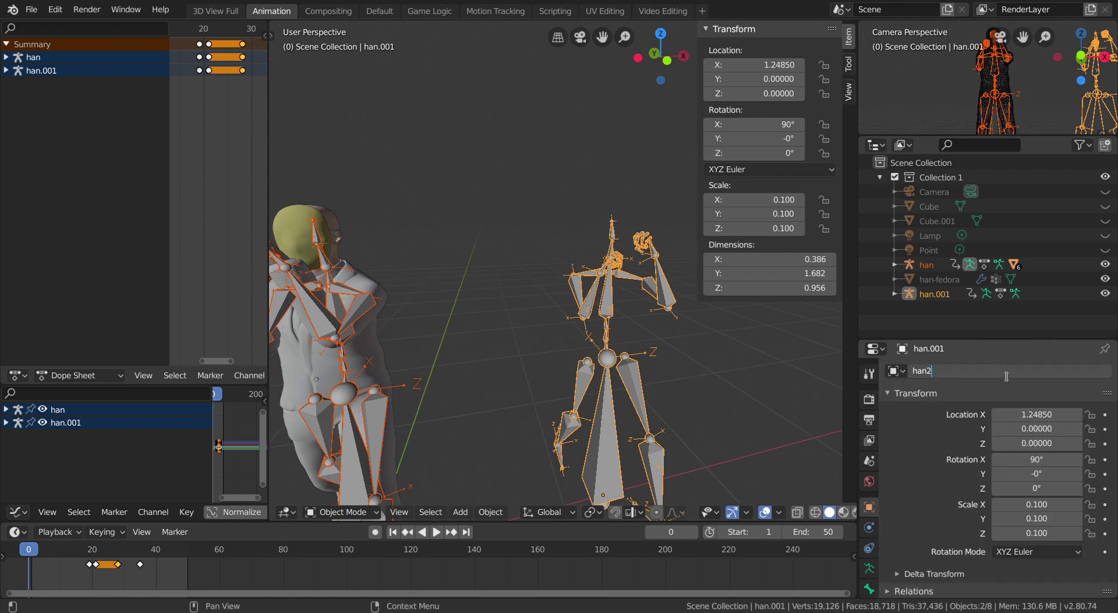
mouse_move(669, 373)
middle_mouse_down()
mouse_move(508, 337)
mouse_move(603, 281)
middle_mouse_up()
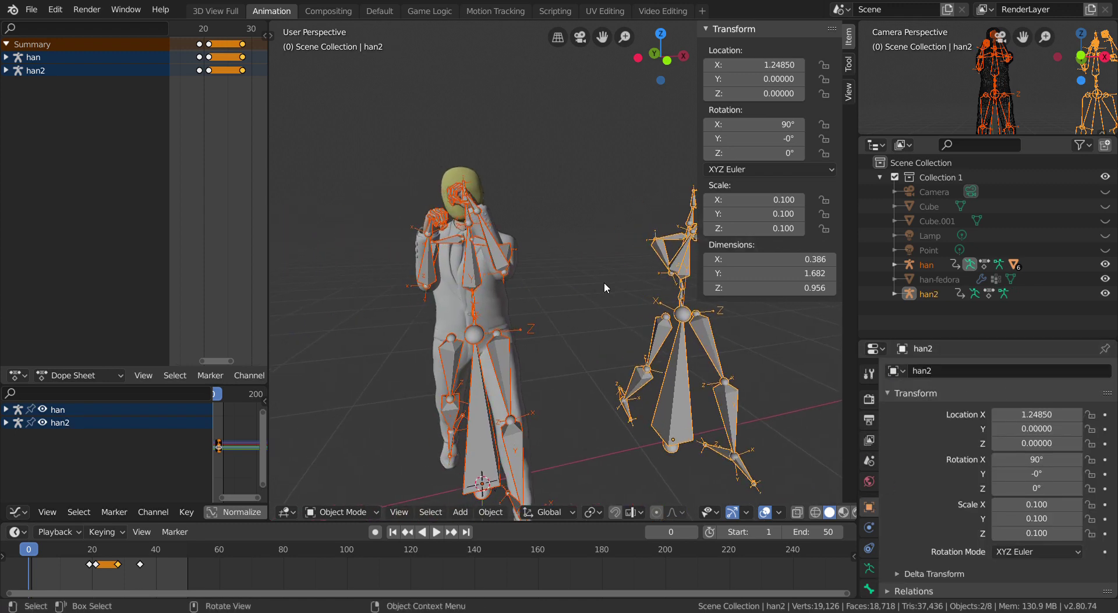
key("ctrl+z")
mouse_move(505, 269)
middle_mouse_down()
mouse_move(548, 260)
mouse_move(492, 245)
middle_mouse_up()
Select han's left lower-arm, clavicle, spine and hand_l bones and frame them in view.
key("ctrl+z")
key("ctrl+shift+z")
left_click(523, 241)
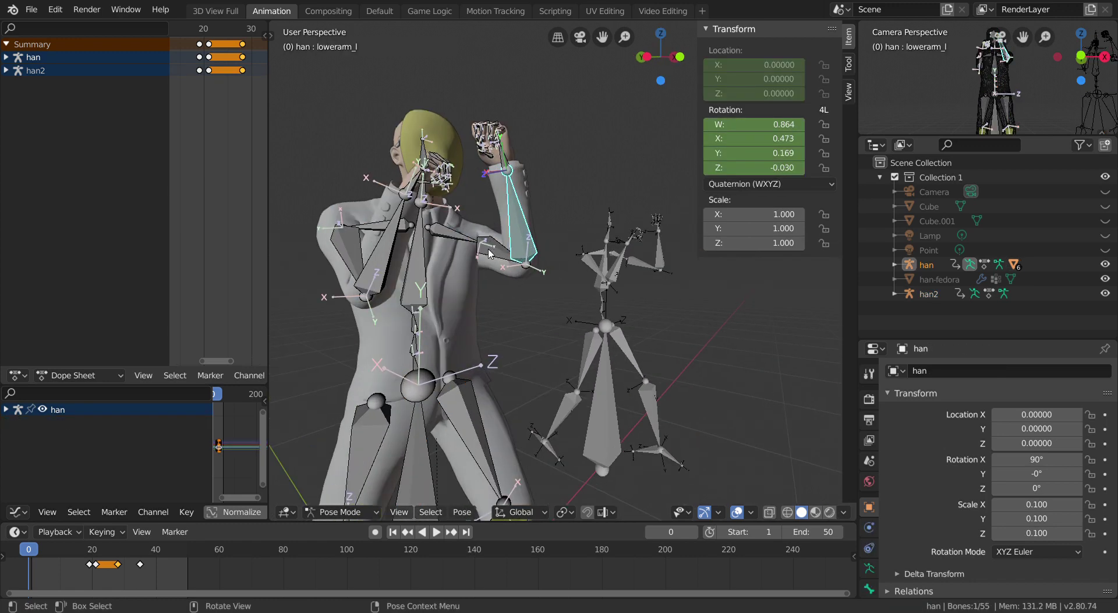
left_click(452, 242, "shift")
left_click(446, 242, "shift")
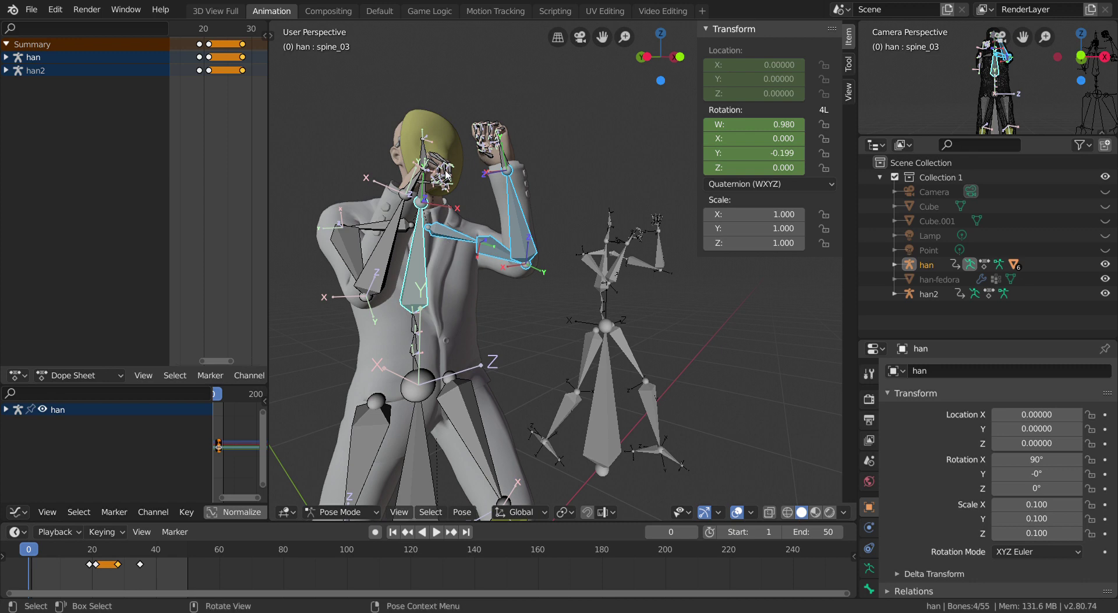
key("KP_Decimal")
left_click(573, 244, "shift")
middle_click_drag(572, 243, 476, 279)
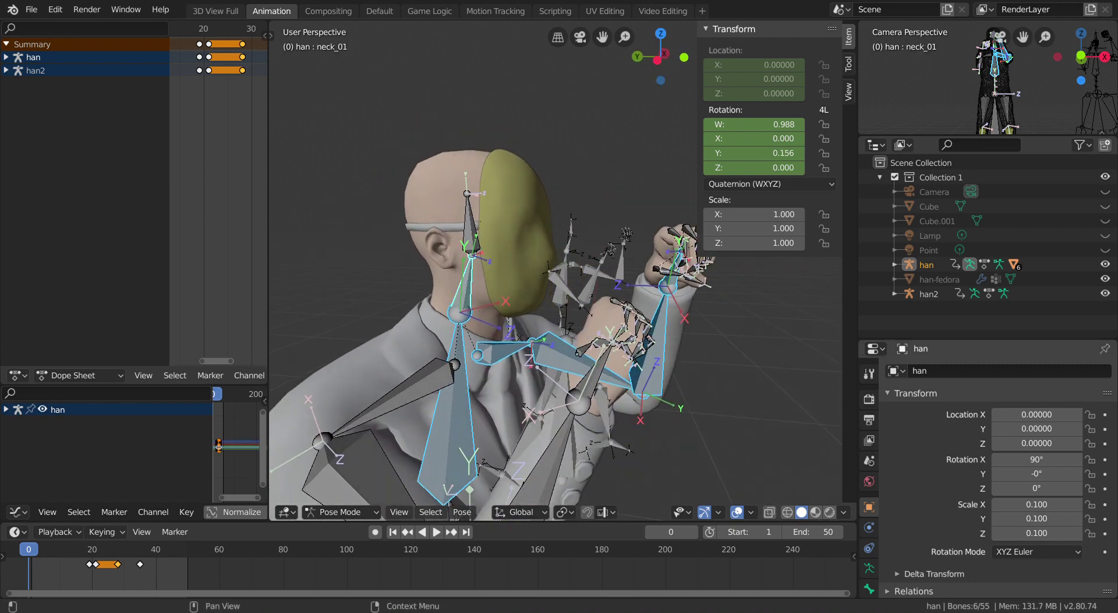
Enable Jiggle Bone on neck_01 with stiffness 0.80.
left_click(869, 589)
scroll(976, 510, "down", 5)
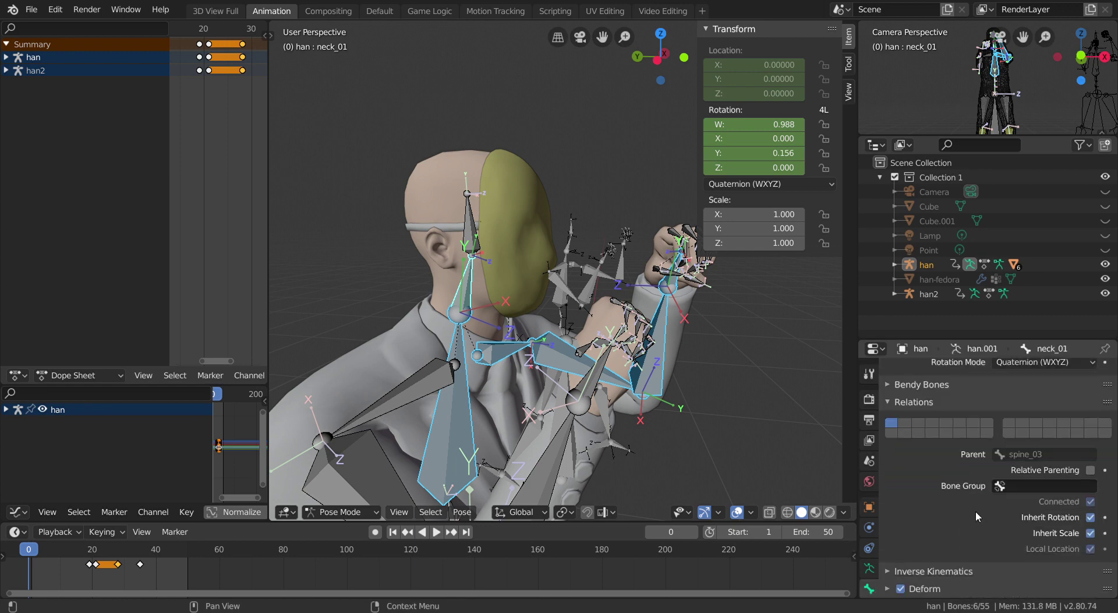
scroll(978, 506, "down", 2)
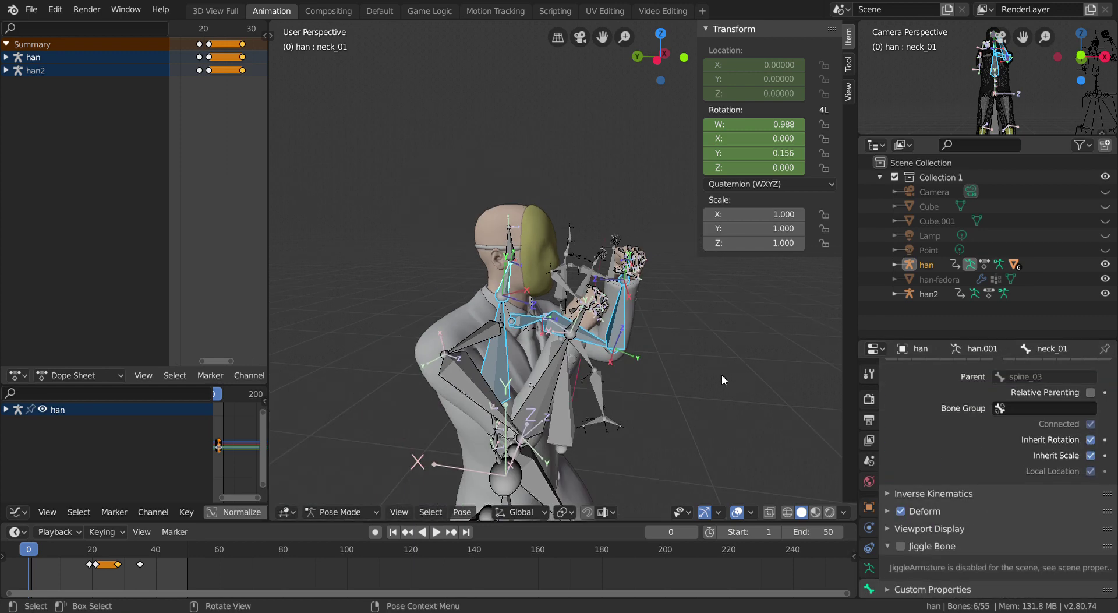
mouse_move(722, 373)
middle_mouse_down()
mouse_move(668, 382)
mouse_move(672, 362)
middle_mouse_up()
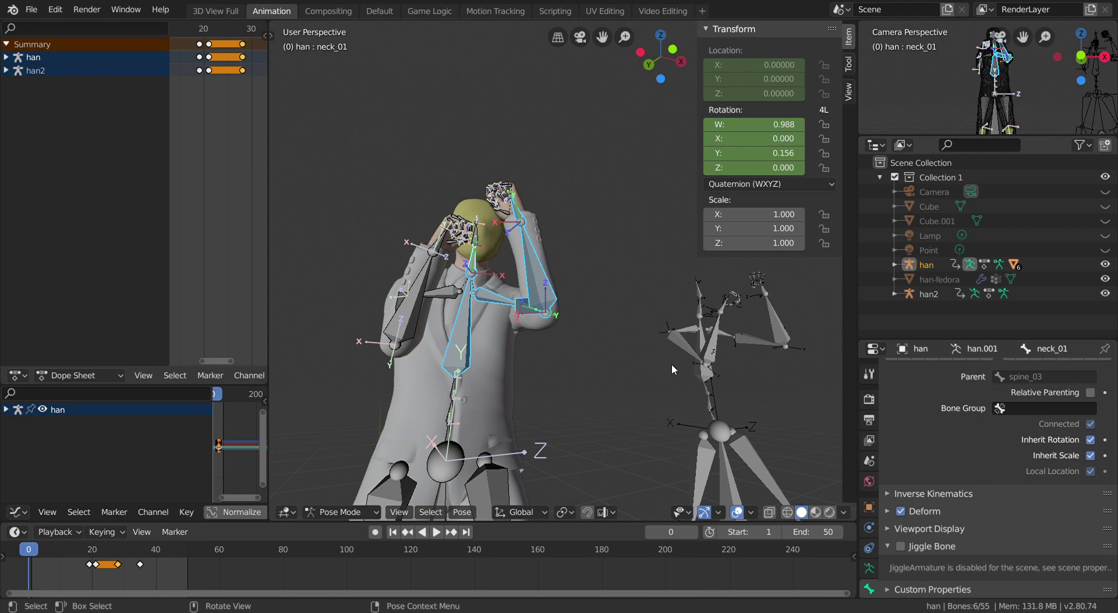
left_click(901, 547)
scroll(932, 512, "down", 2)
scroll(952, 458, "down", 3)
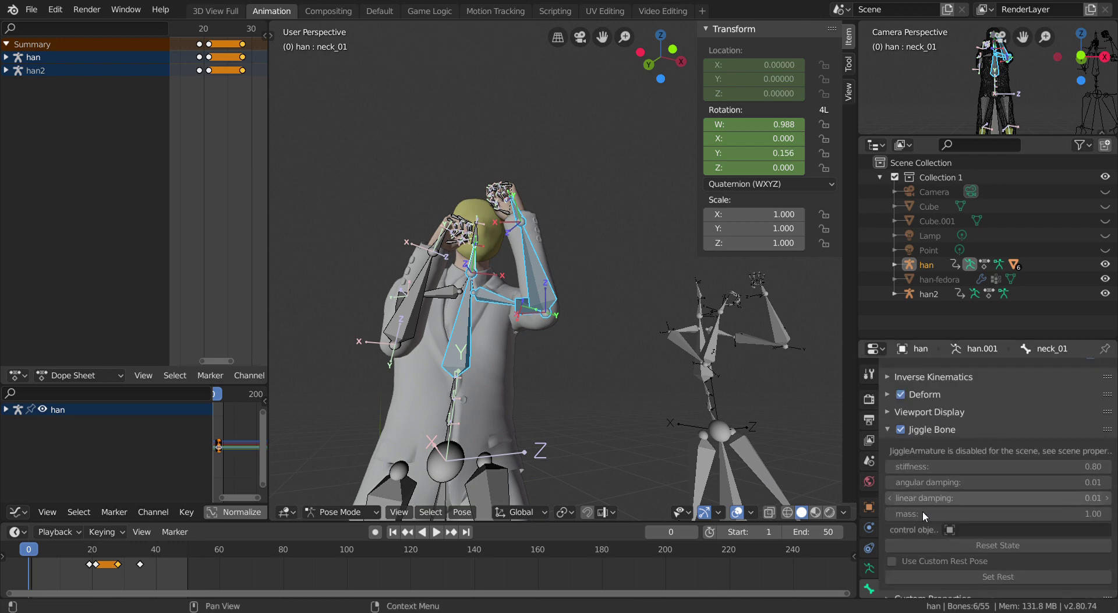
left_click(870, 460)
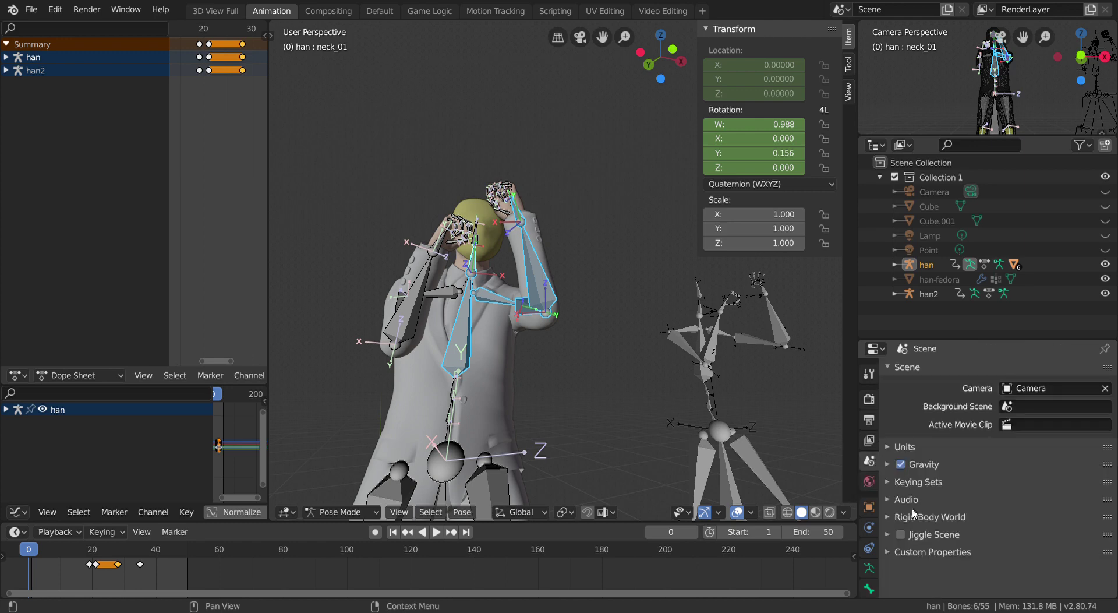
Turn on Jiggle Scene, watch han's bones jiggle during playback, then stop at frame 0.
left_click(900, 534)
key("space")
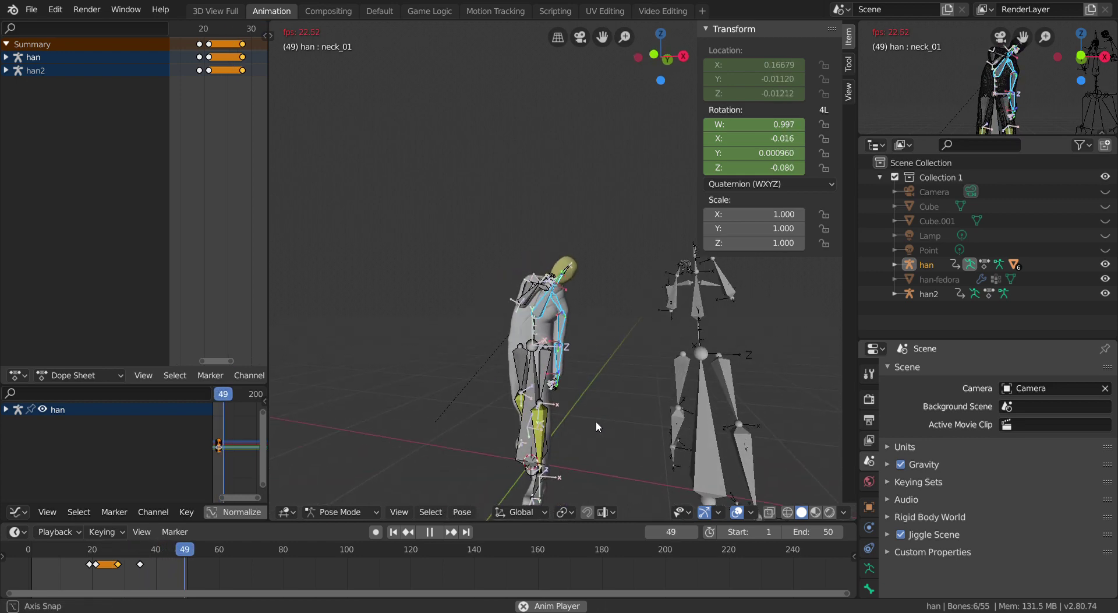
mouse_move(596, 421)
middle_mouse_down()
mouse_move(551, 387)
mouse_move(590, 393)
middle_mouse_up()
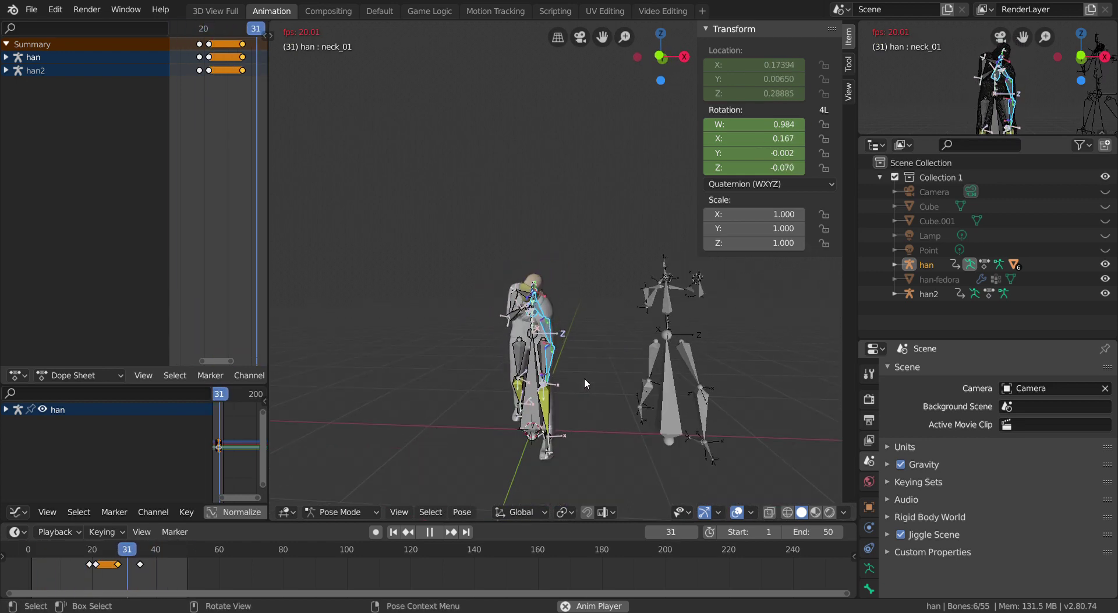
scroll(585, 379, "up", 2)
key("Escape")
Set han2 as the jiggle control object and copy it to all selected bones.
middle_click_drag(516, 364, 595, 380)
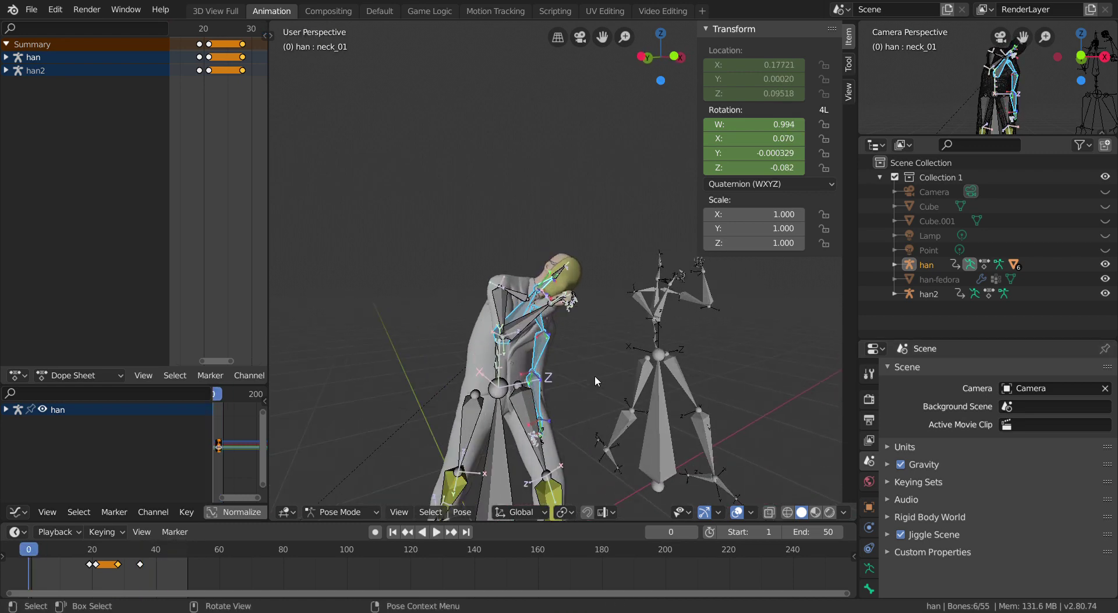
left_click(868, 588)
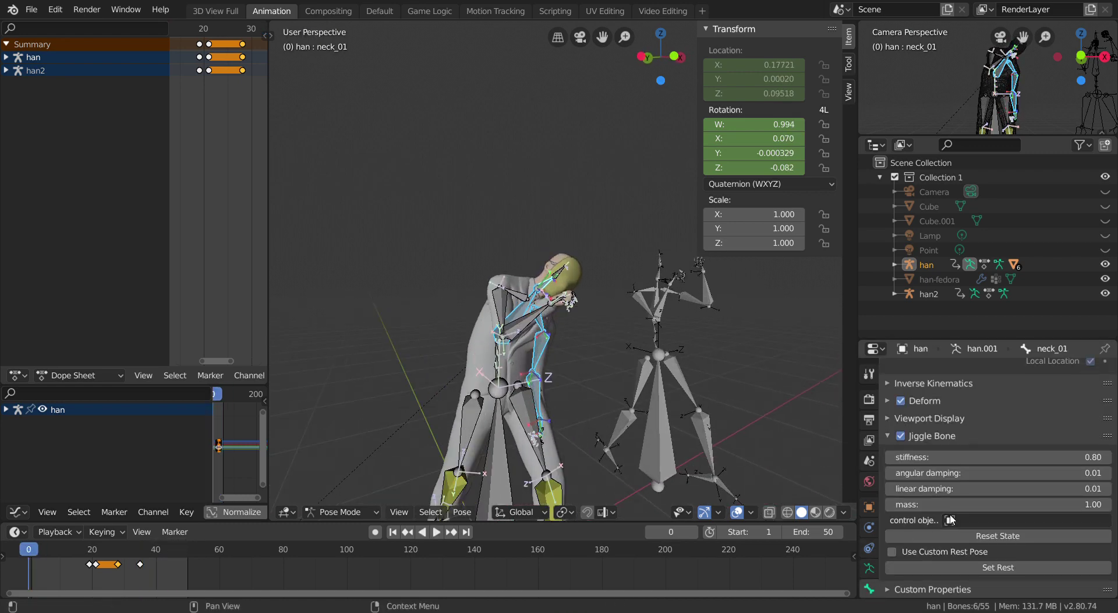
left_click(969, 520)
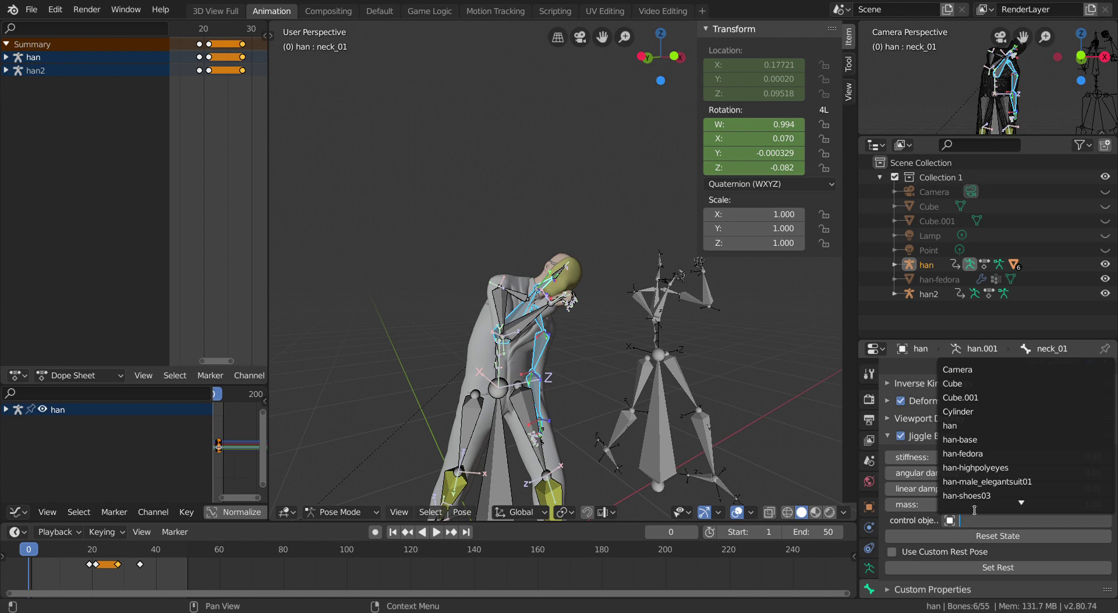
type("ha")
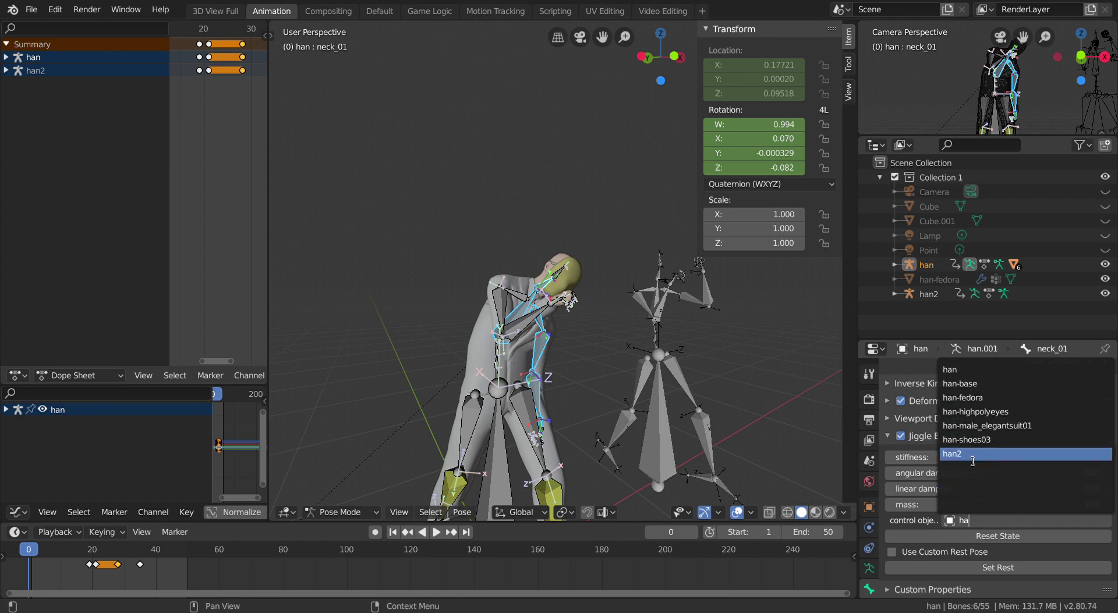
left_click(973, 461)
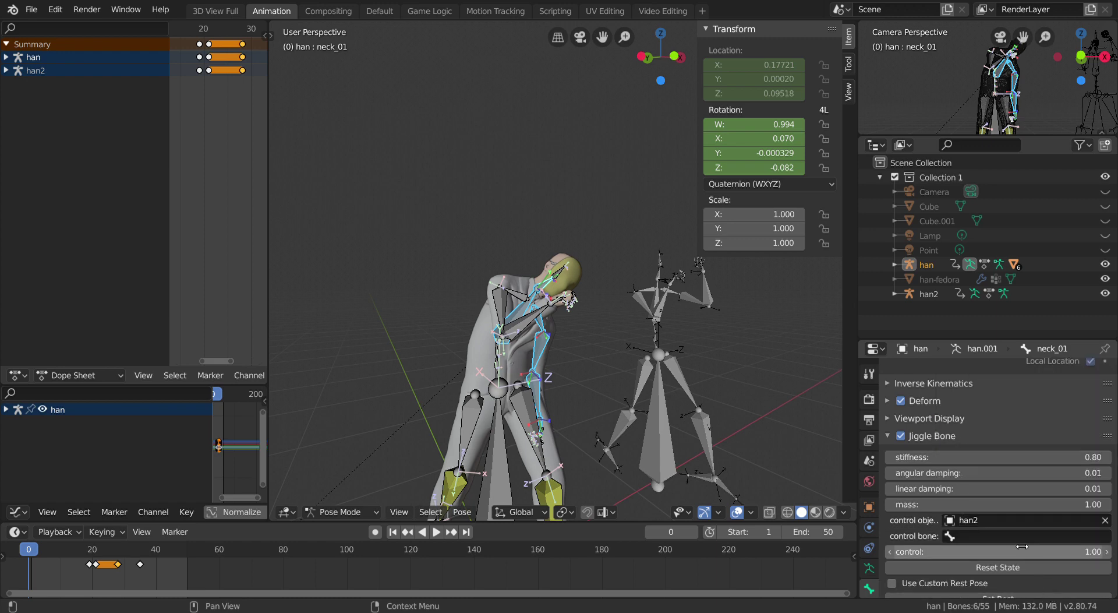
right_click(996, 519)
left_click(997, 523)
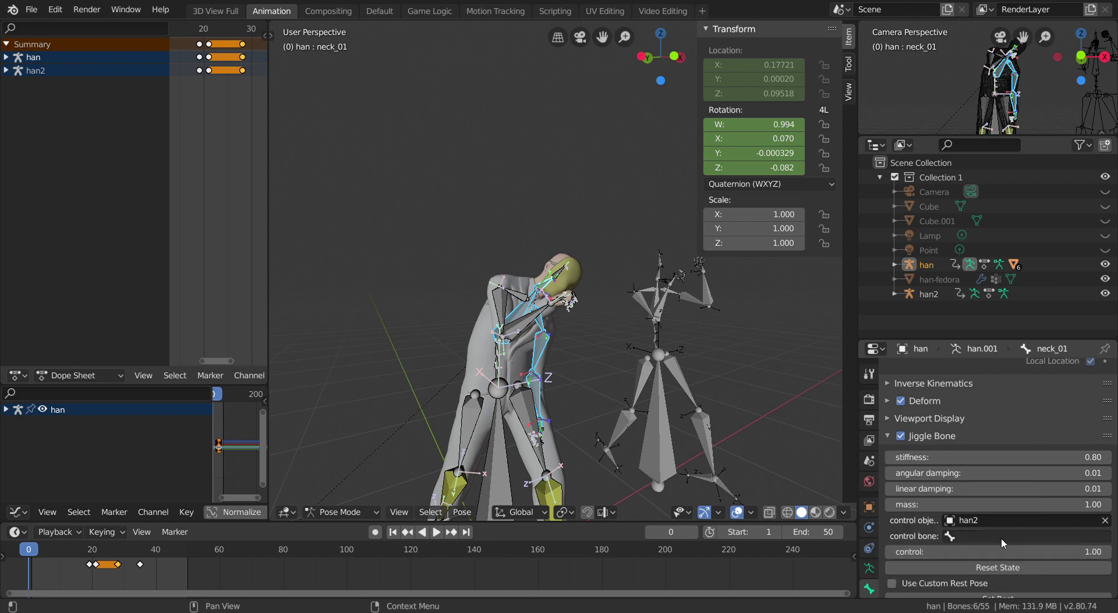
scroll(530, 304, "up", 5)
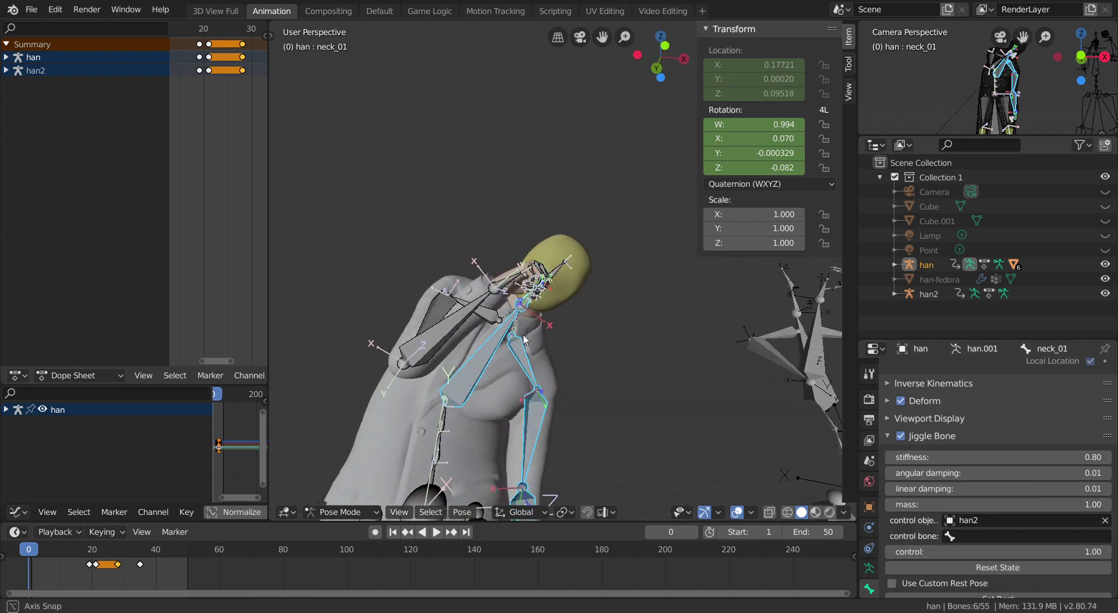
Give the spine_03 bone spine_03 as its jiggle control bone.
middle_click_drag(524, 314, 530, 304)
left_click(522, 314)
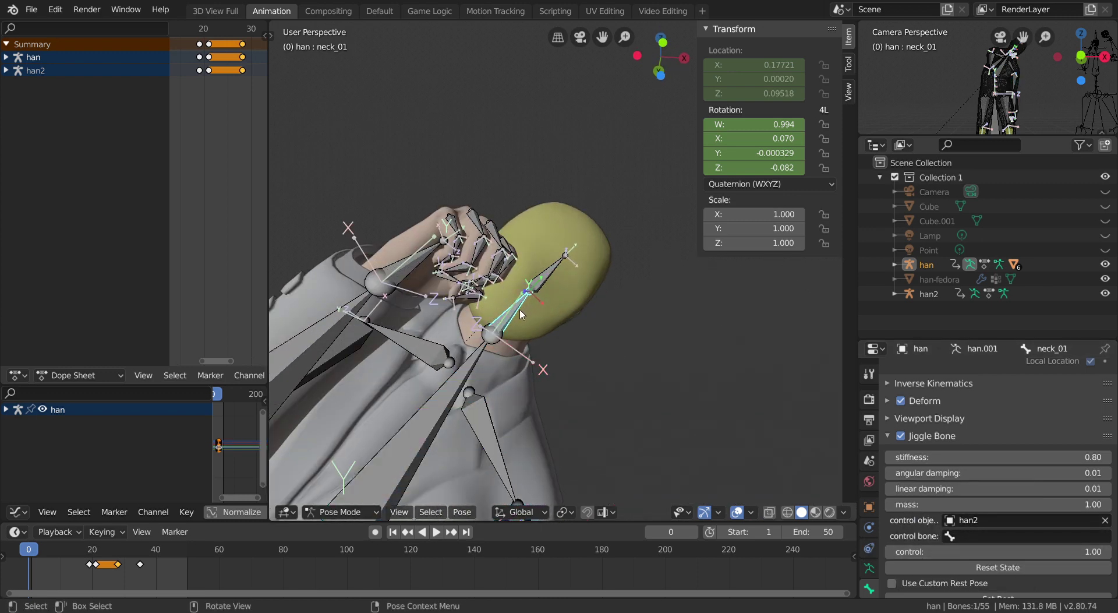
scroll(522, 314, "down", 3)
middle_click_drag(520, 406, 569, 305, "shift")
left_click(531, 298)
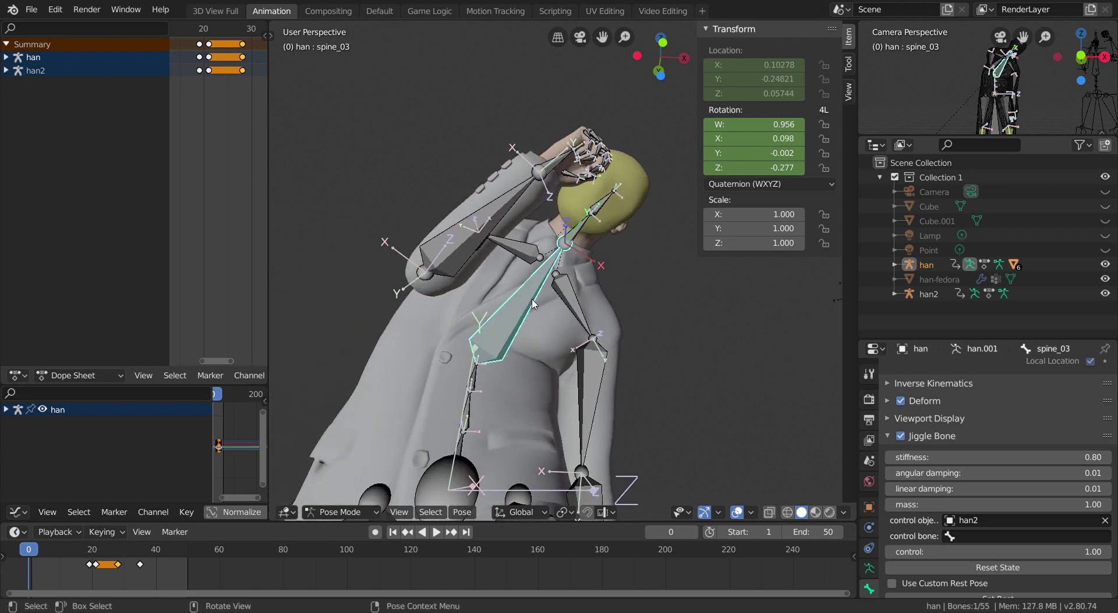
left_click(996, 536)
type("spi")
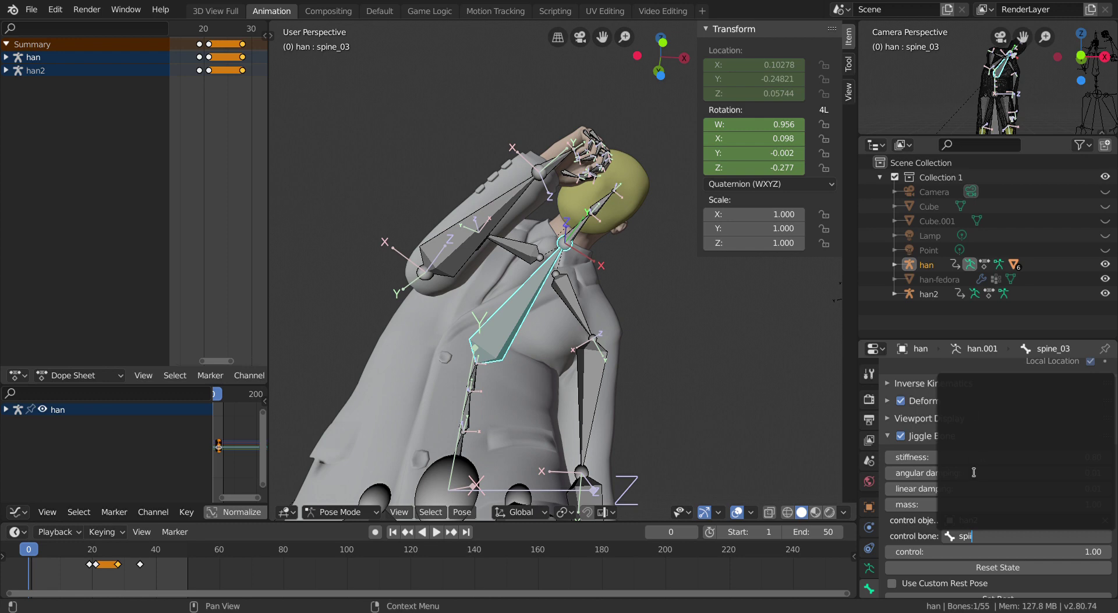
left_click(982, 414)
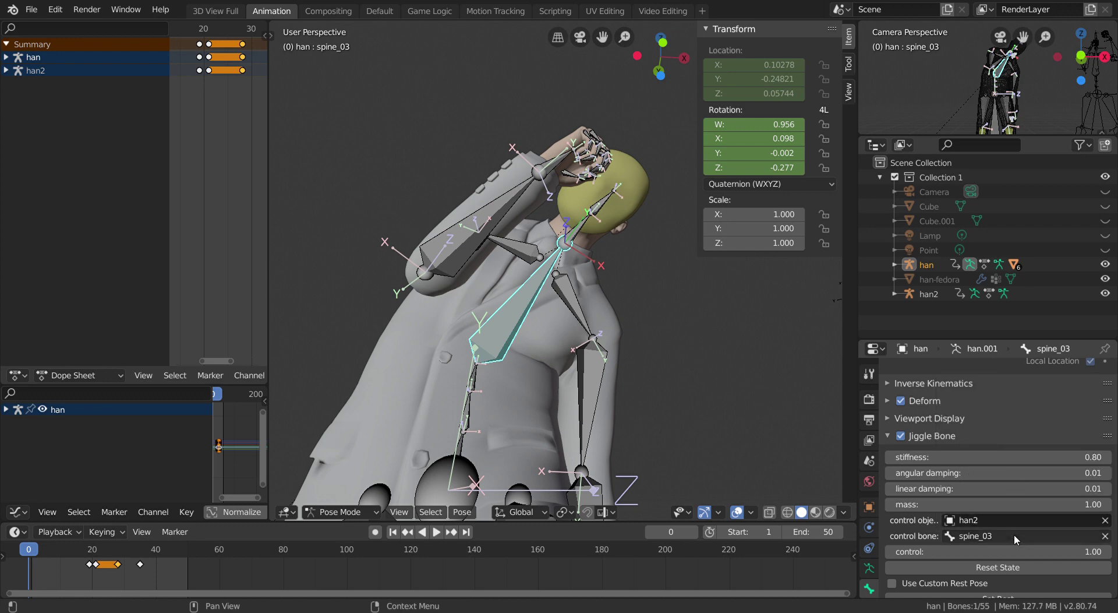
Set clavicle_l's control bone to clavicle_l, then test playback and stop at frame 0.
middle_click_drag(576, 294, 574, 316)
left_click(573, 316)
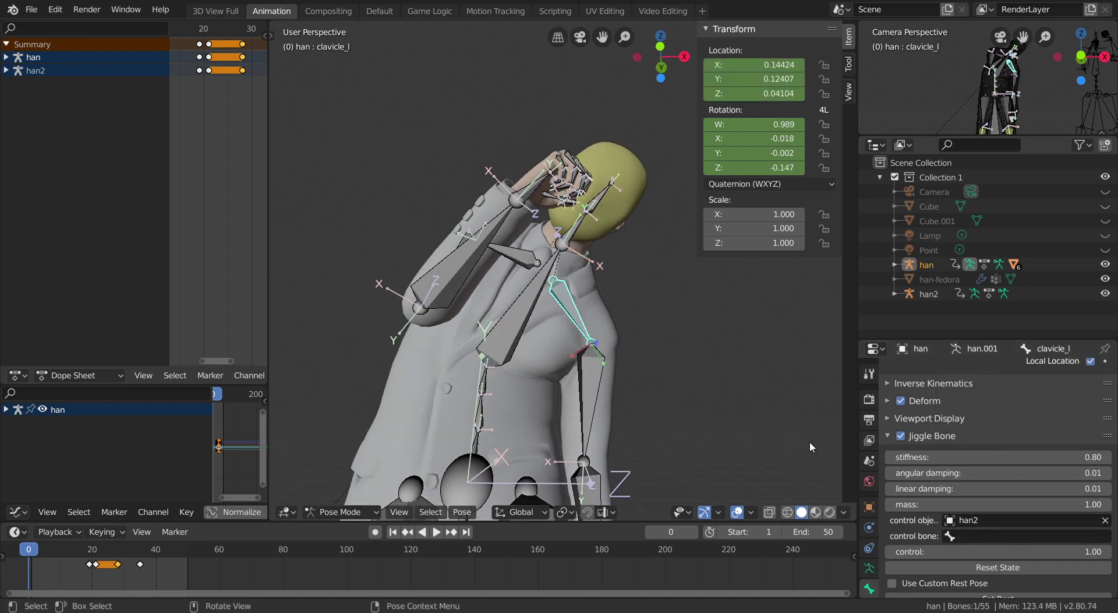
left_click(978, 541)
type("cla")
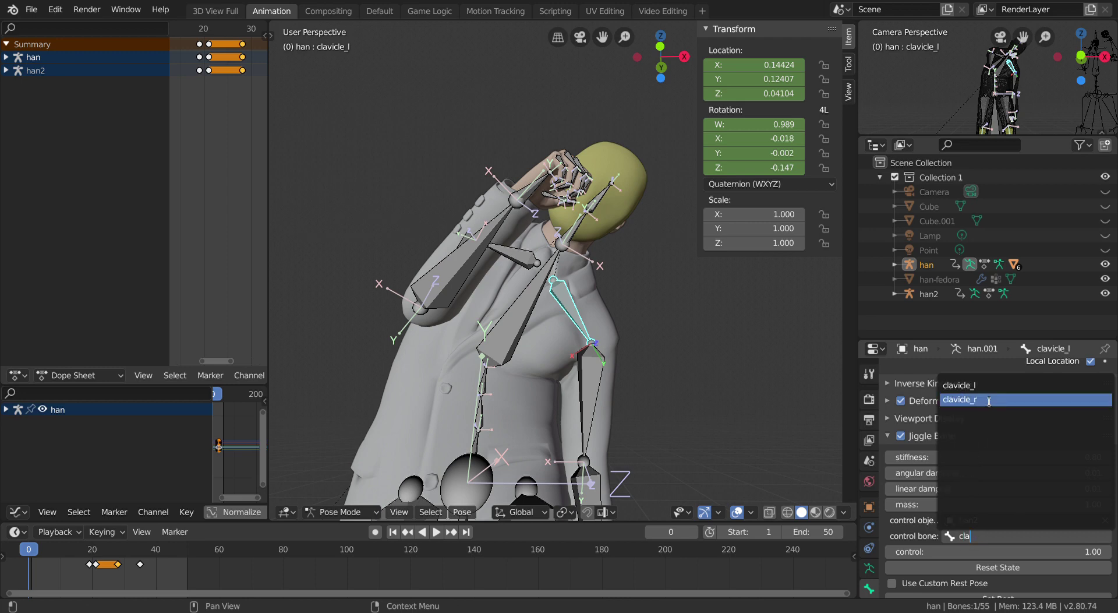
key("Return")
middle_click_drag(615, 348, 641, 351)
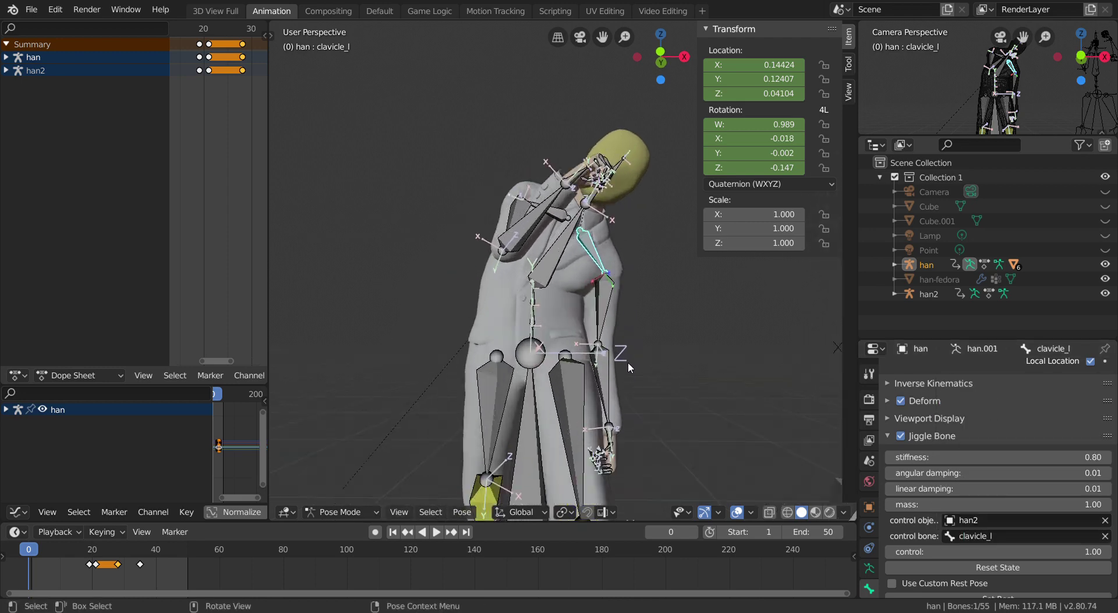
key("space")
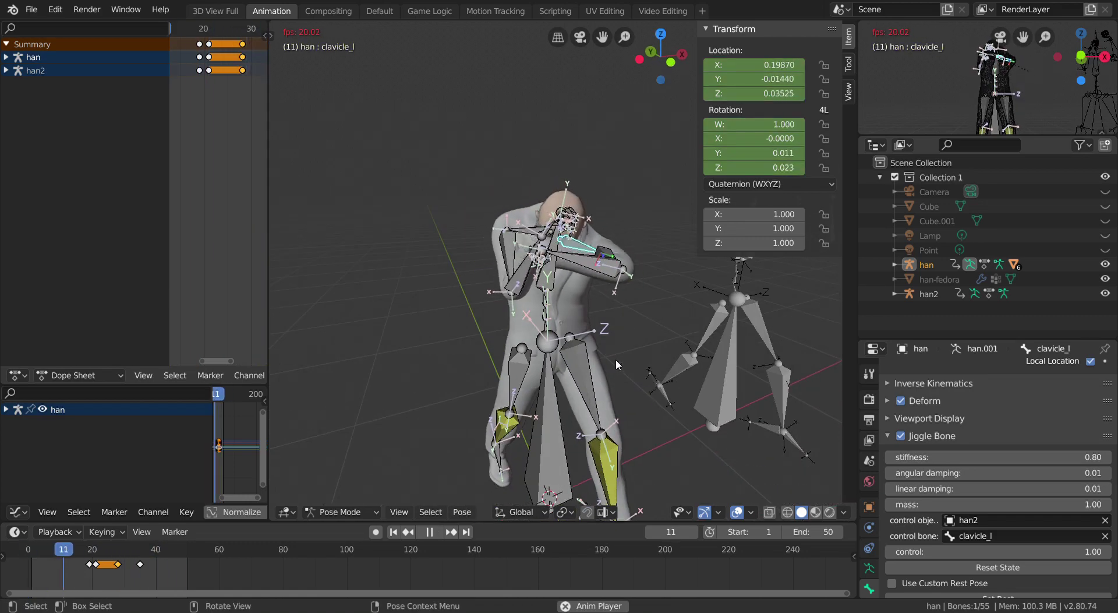
mouse_move(616, 359)
middle_mouse_down()
mouse_move(649, 369)
mouse_move(635, 298)
middle_mouse_up()
key("Escape")
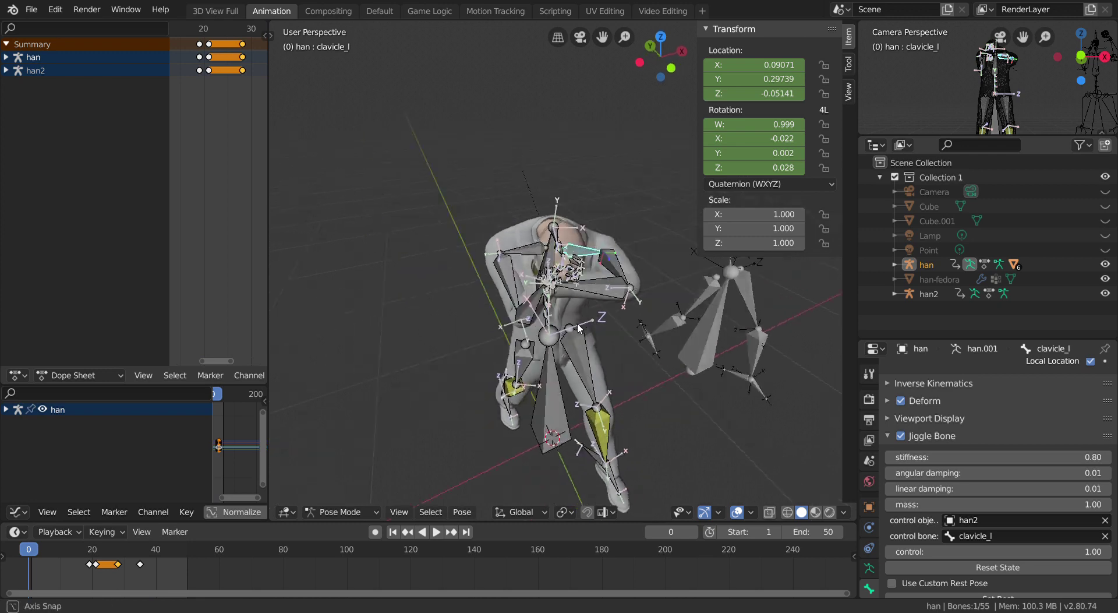
Link upperarm_l and lowerarm_l to their matching upperarm_l and lowerarm_l control bones.
left_click(622, 286)
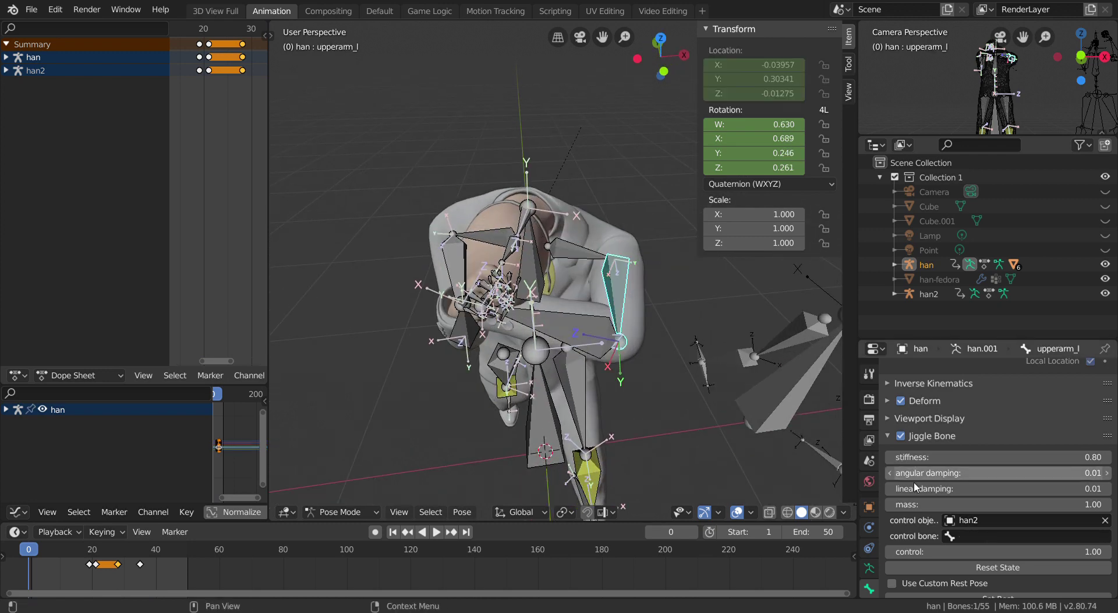
left_click(973, 536)
type("upp")
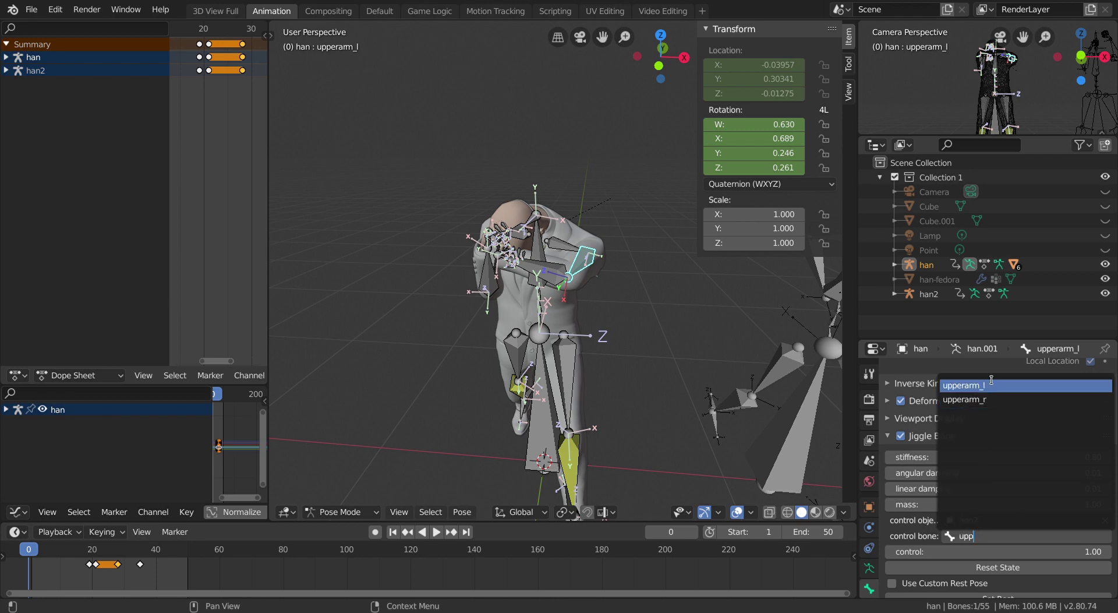
left_click(991, 385)
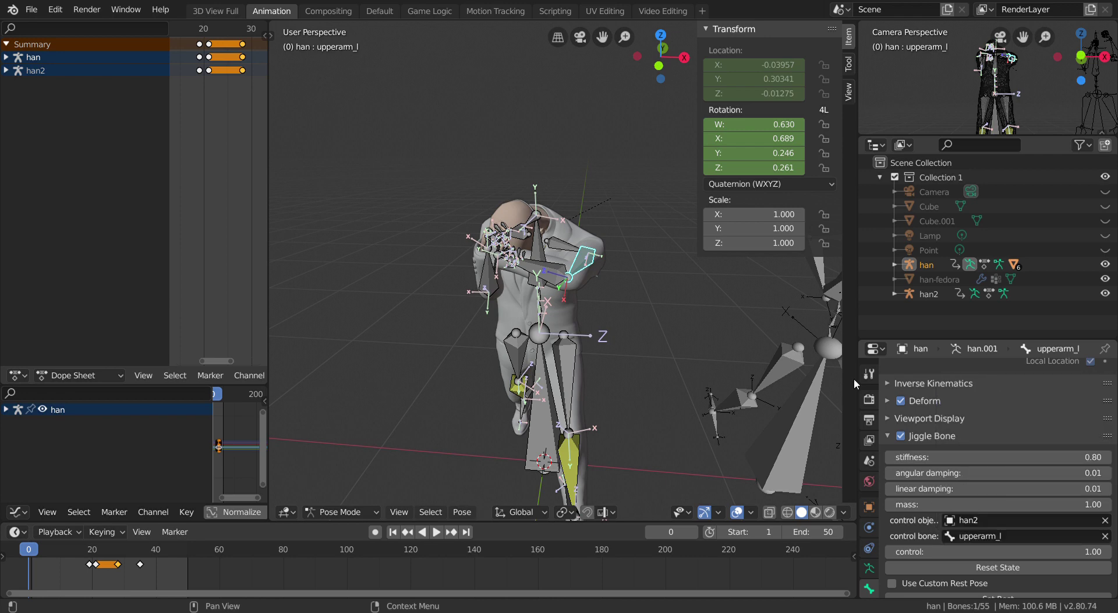
middle_click_drag(670, 350, 640, 280)
left_click(576, 326)
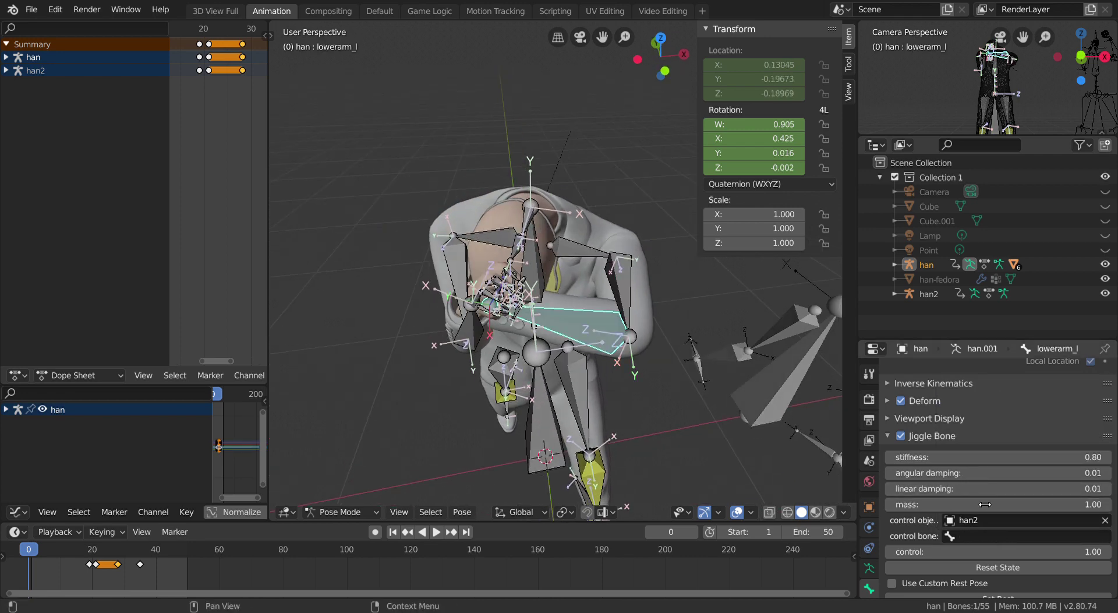
left_click(1014, 535)
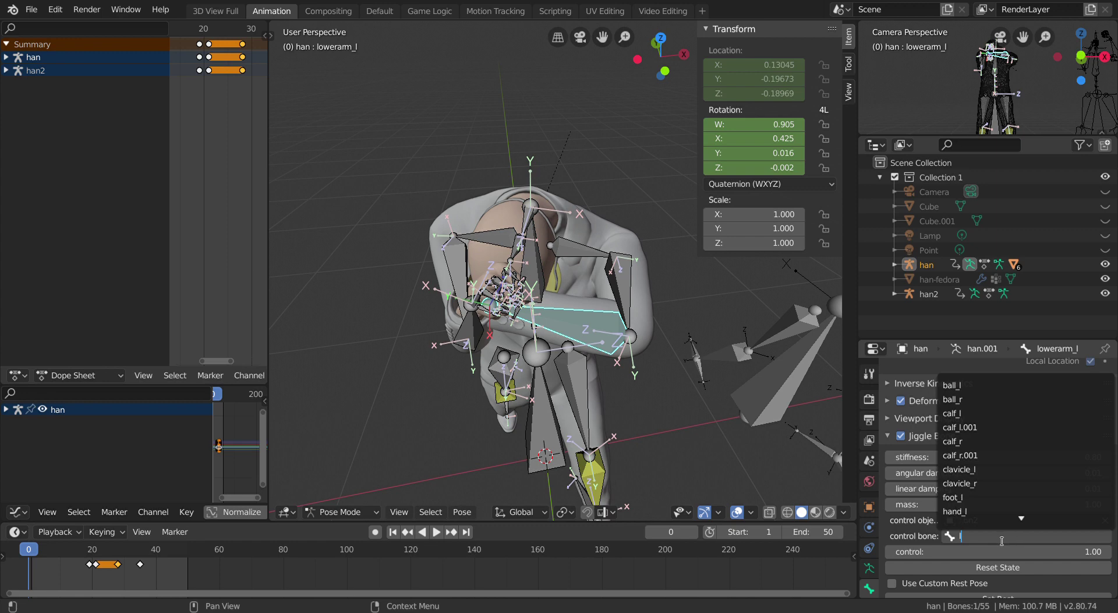
type("lowe")
left_click(1009, 385)
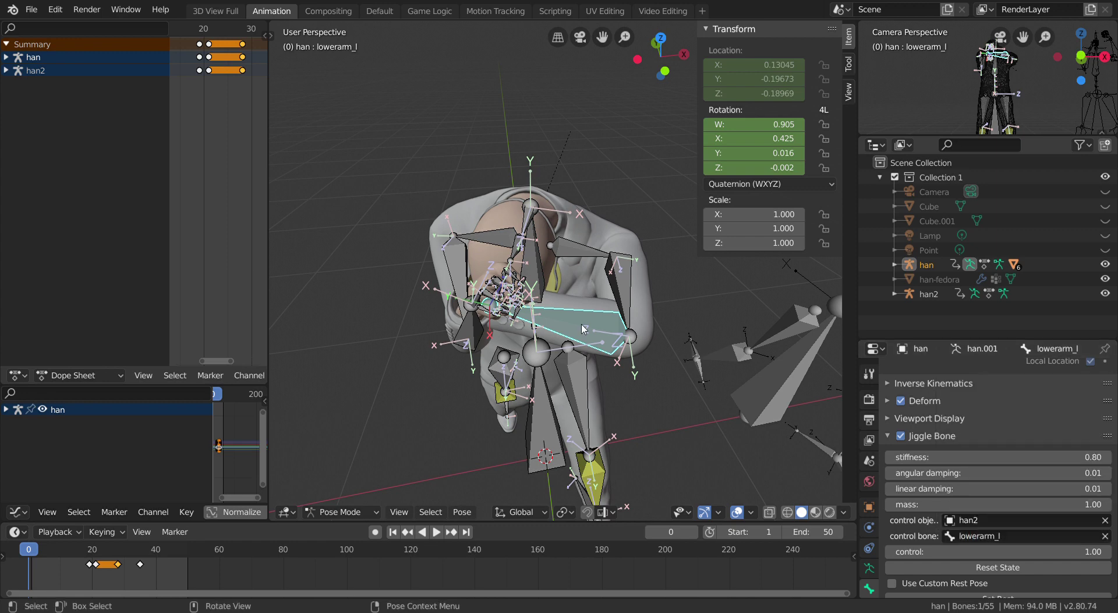
Set hand_l's control bone to hand_l and play the animation.
mouse_move(640, 291)
middle_mouse_down()
mouse_move(684, 327)
mouse_move(591, 384)
mouse_move(600, 387)
middle_mouse_up()
scroll(684, 327, "up", 3)
left_click(667, 358)
scroll(667, 357, "down", 5)
left_click(985, 535)
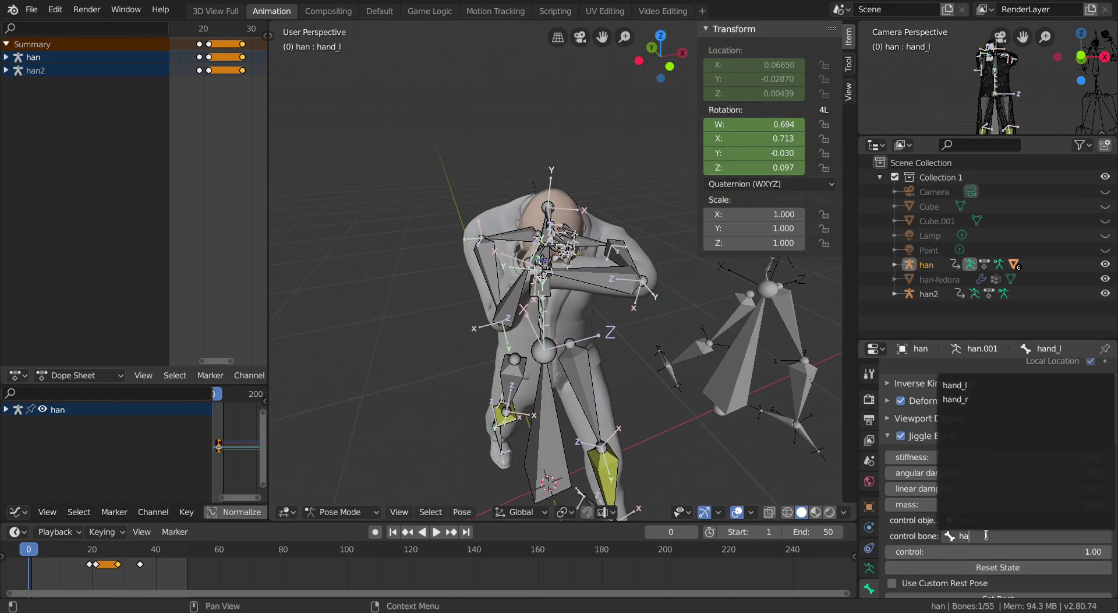
left_click(969, 390)
key("space")
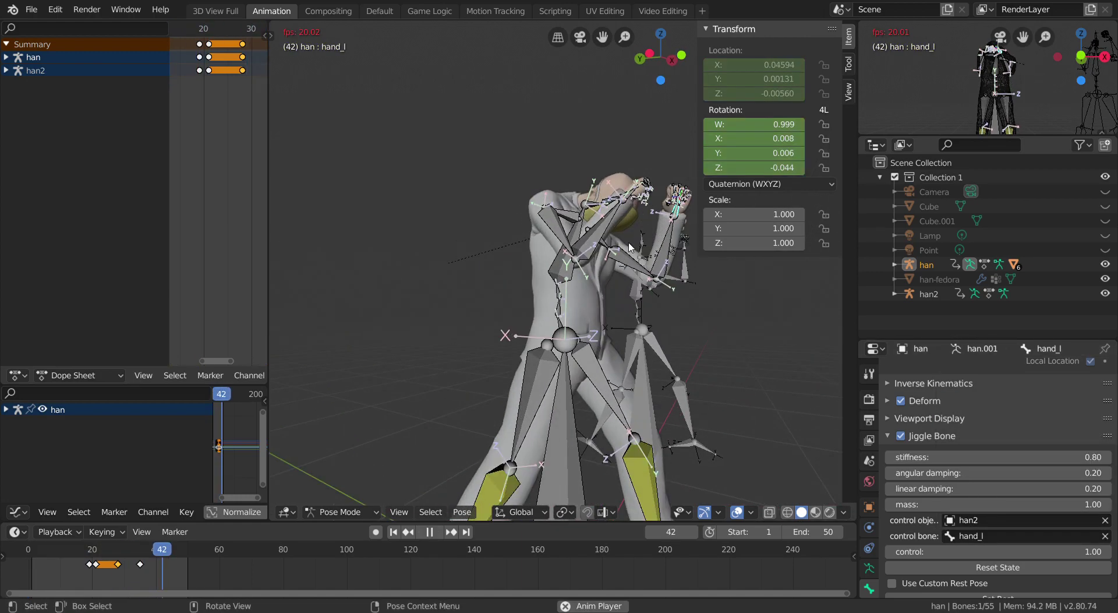
Clear han2 as neck_01's jiggle control object, then stop playback at frame 0.
middle_click_drag(647, 326, 537, 256)
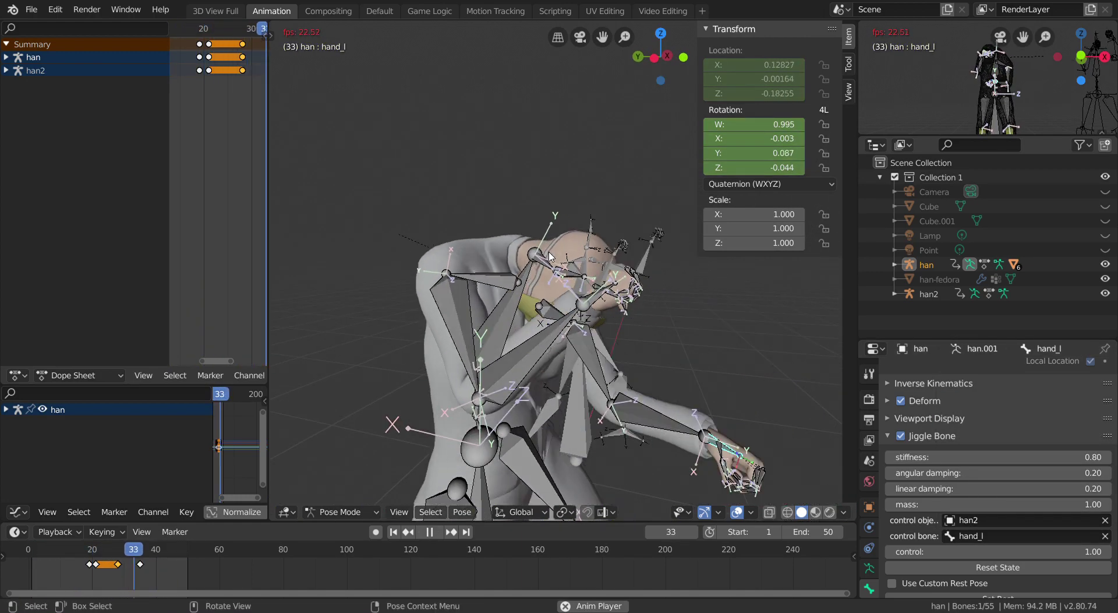
left_click(538, 256)
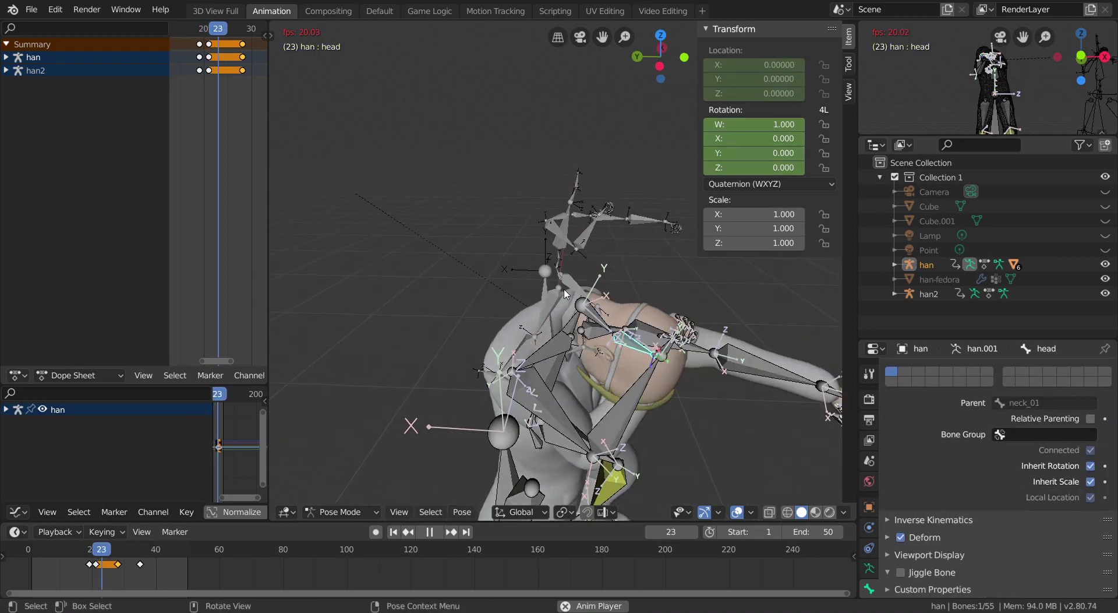
middle_click_drag(538, 256, 570, 291)
left_click(559, 289)
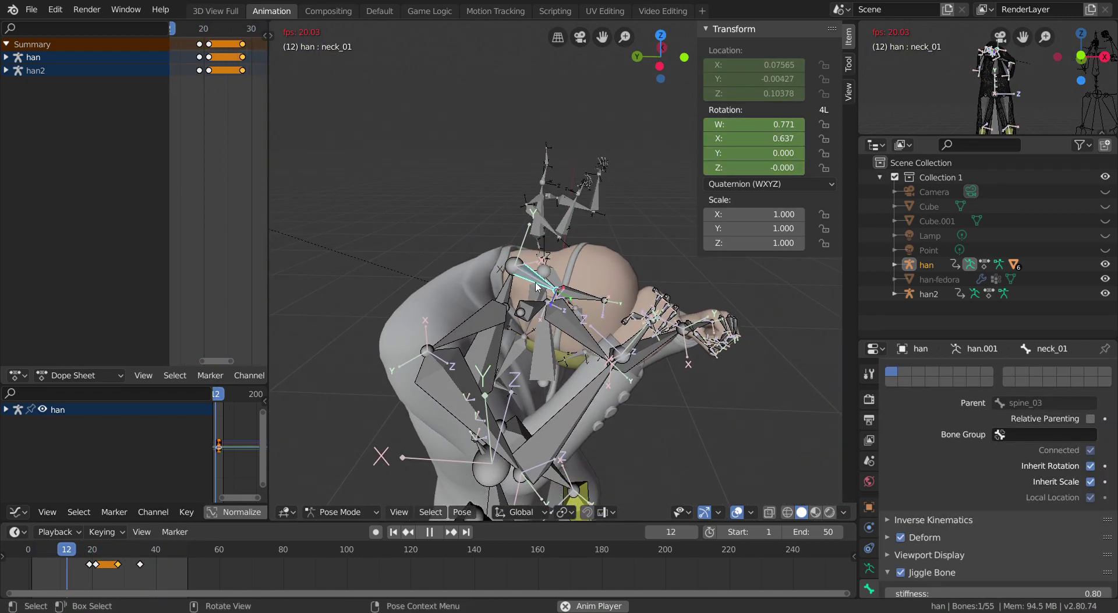
left_click(932, 572)
scroll(964, 551, "down", 2)
scroll(961, 542, "down", 5)
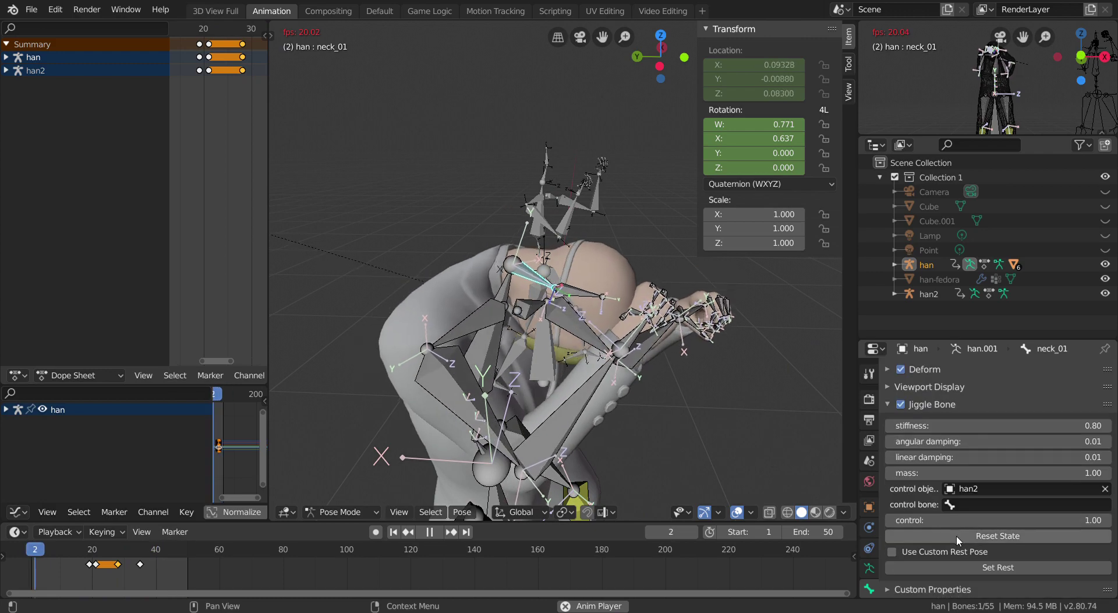
left_click(1105, 491)
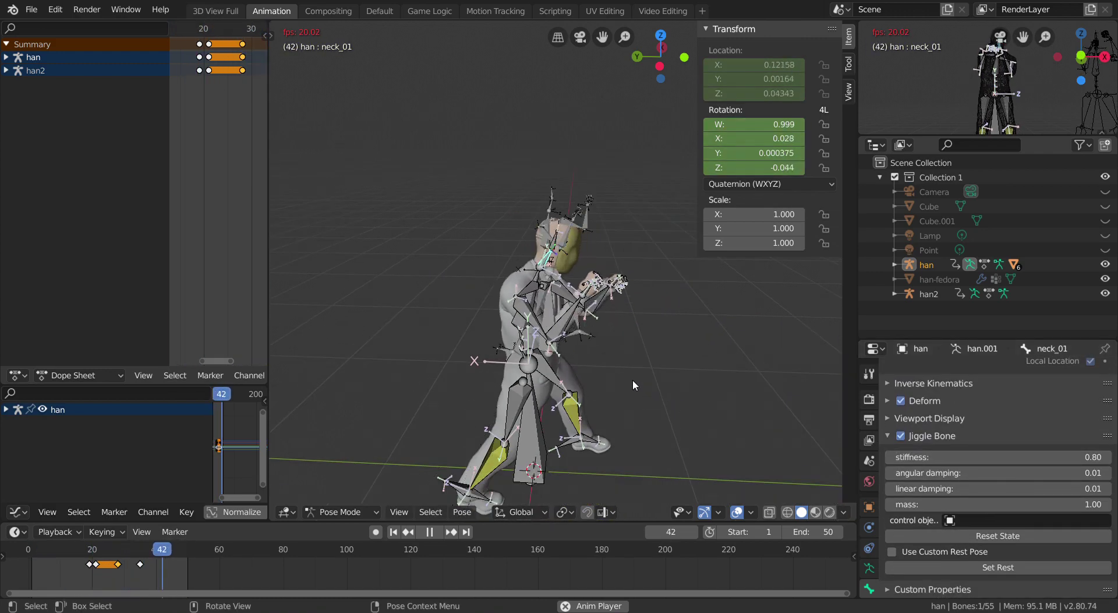
mouse_move(633, 380)
middle_mouse_down()
mouse_move(602, 326)
mouse_move(570, 385)
mouse_move(524, 394)
mouse_move(732, 386)
mouse_move(666, 340)
mouse_move(616, 378)
mouse_move(708, 368)
mouse_move(581, 371)
mouse_move(602, 330)
mouse_move(603, 359)
middle_mouse_up()
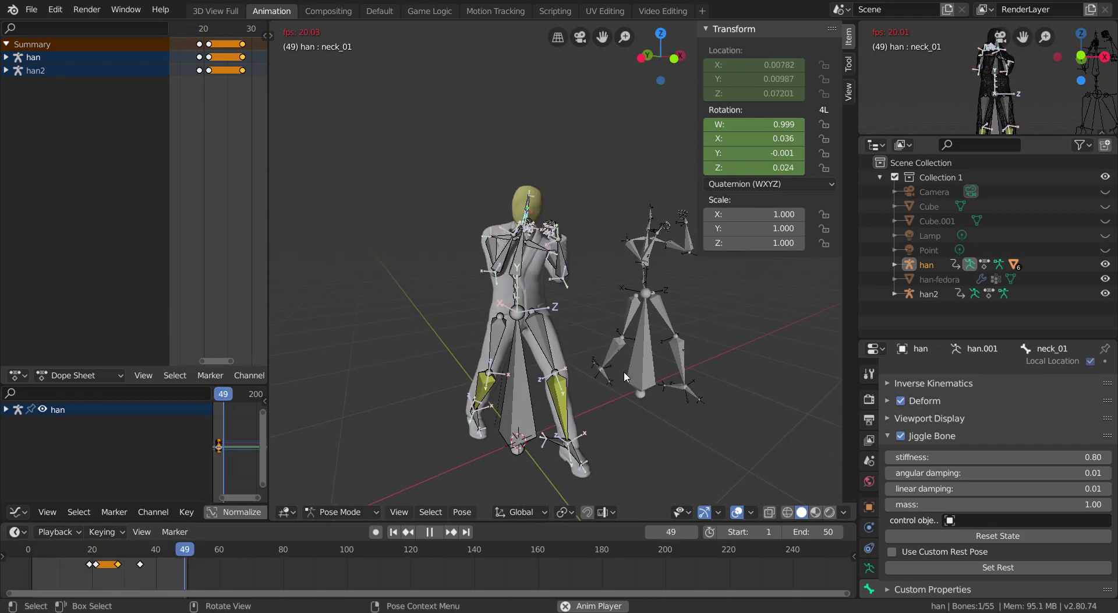
key("Escape")
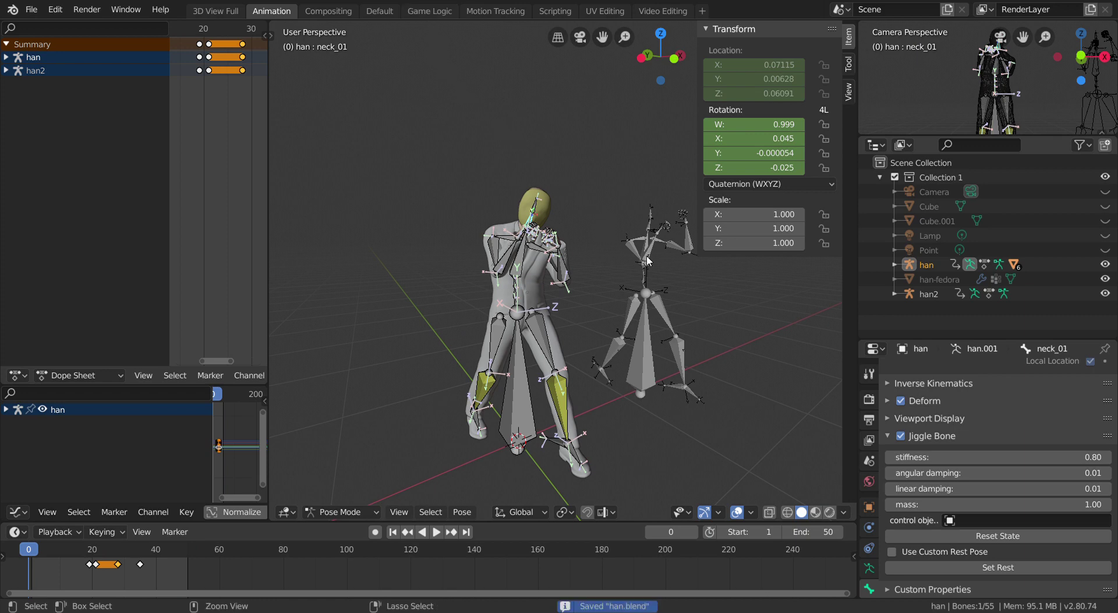
Return to Object Mode and unhide the room walls, floor, camera and lights.
mouse_move(591, 302)
middle_mouse_down()
mouse_move(602, 344)
mouse_move(615, 303)
middle_mouse_up()
key("ctrl+Tab")
left_click(599, 341, "shift")
left_click(629, 291)
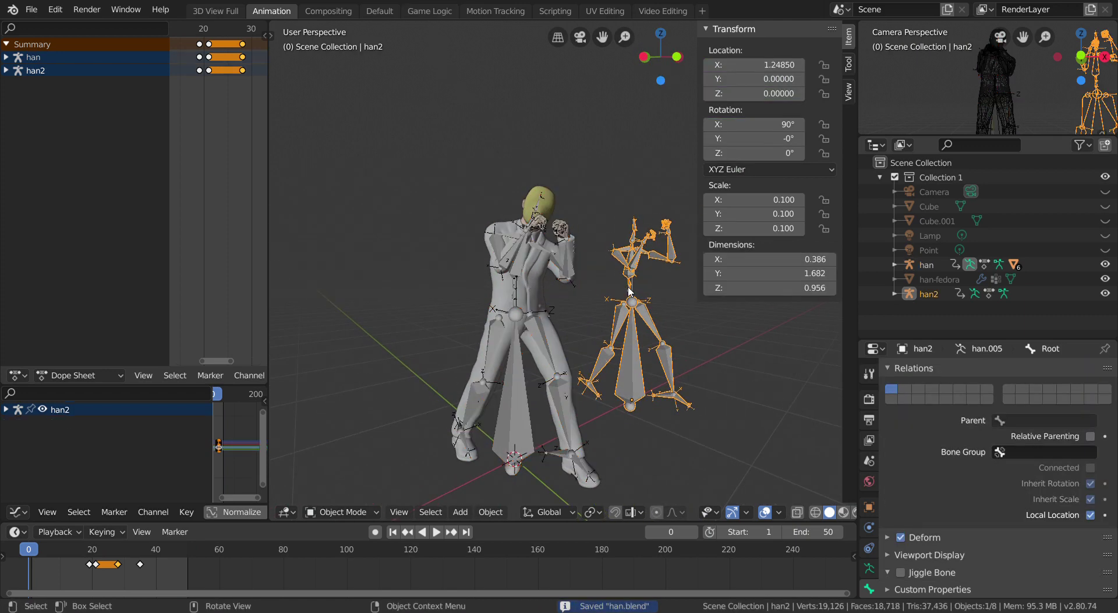
key("alt+h")
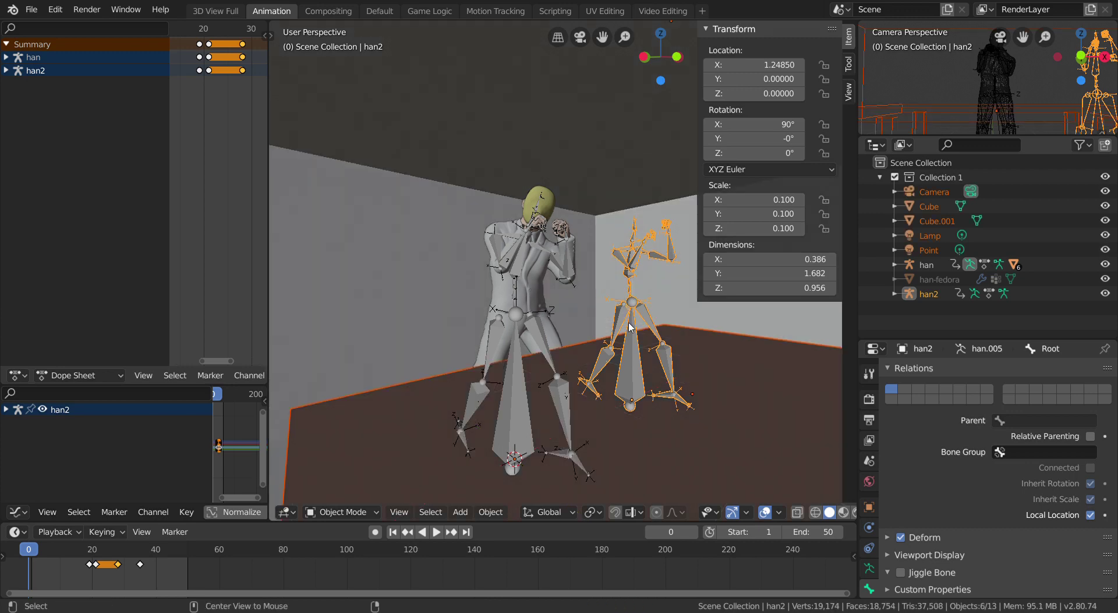
middle_click_drag(630, 306, 642, 305)
Hide the han2 control armature, then select han and return it to Object Mode.
left_click(623, 251)
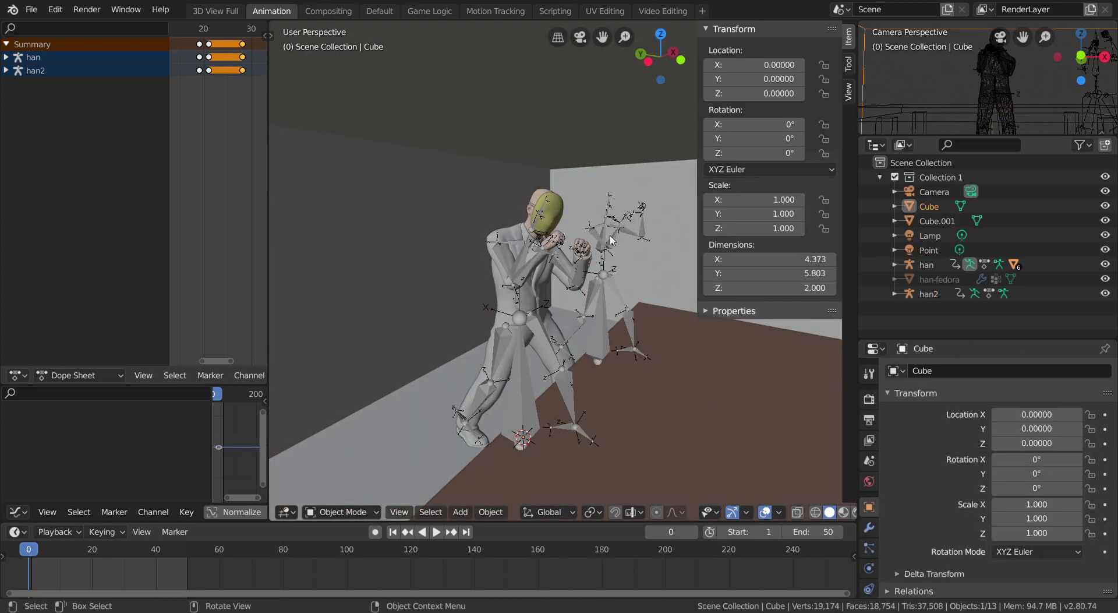
left_click(610, 240)
key("h")
scroll(516, 270, "up", 2)
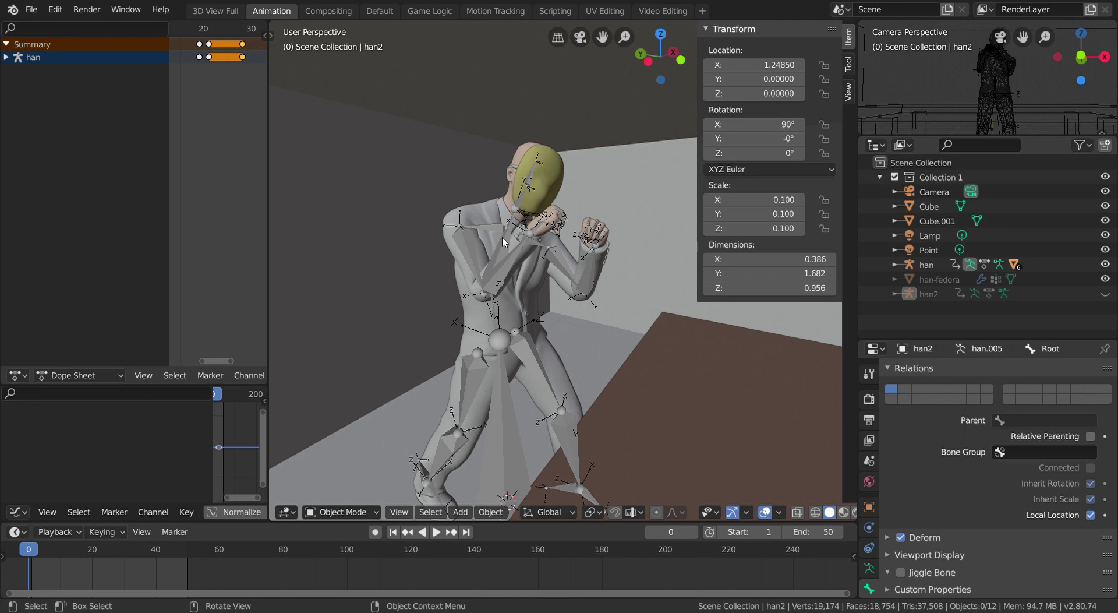
left_click(504, 242)
key("ctrl+Tab")
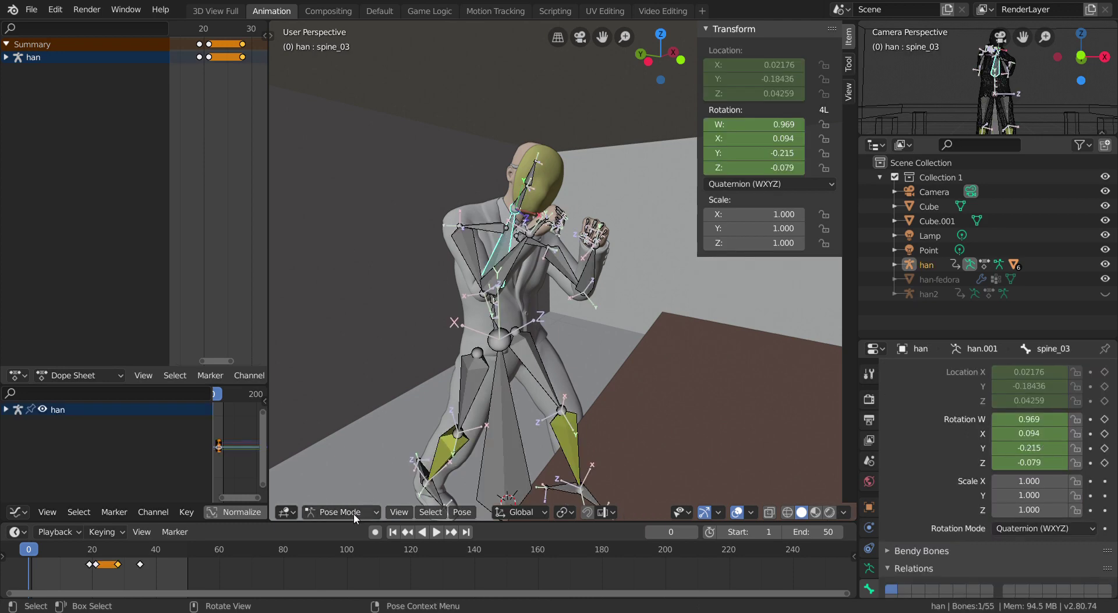
left_click(362, 495)
Hide the han armature, play the animation in the room, and switch to Rendered shading.
key("h")
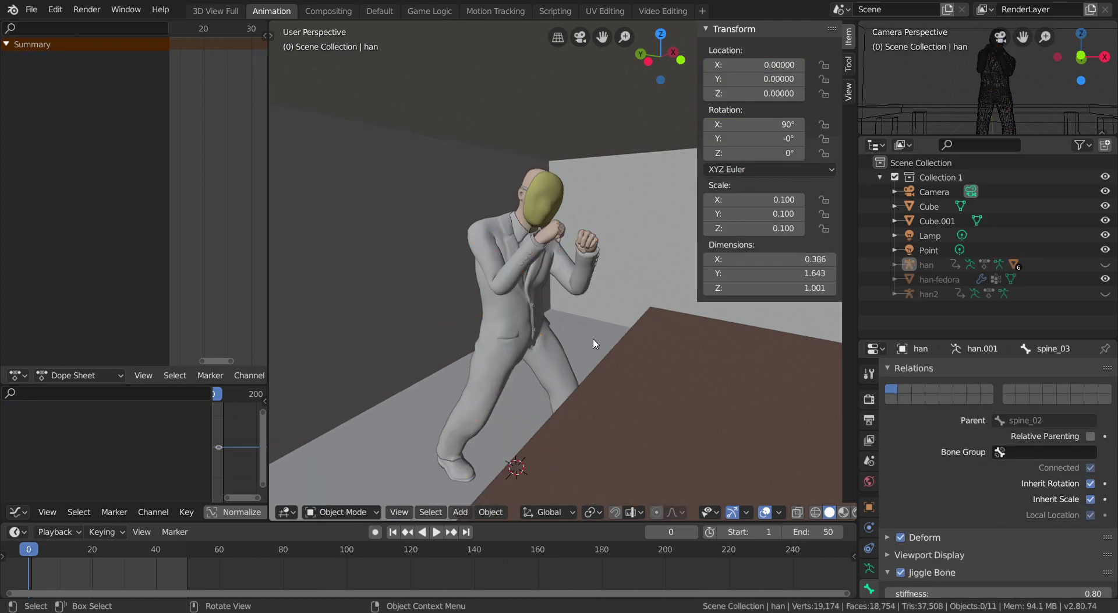
mouse_move(530, 343)
middle_mouse_down()
mouse_move(546, 348)
mouse_move(587, 314)
mouse_move(575, 329)
mouse_move(619, 315)
mouse_move(624, 356)
mouse_move(537, 474)
middle_mouse_up()
key("space")
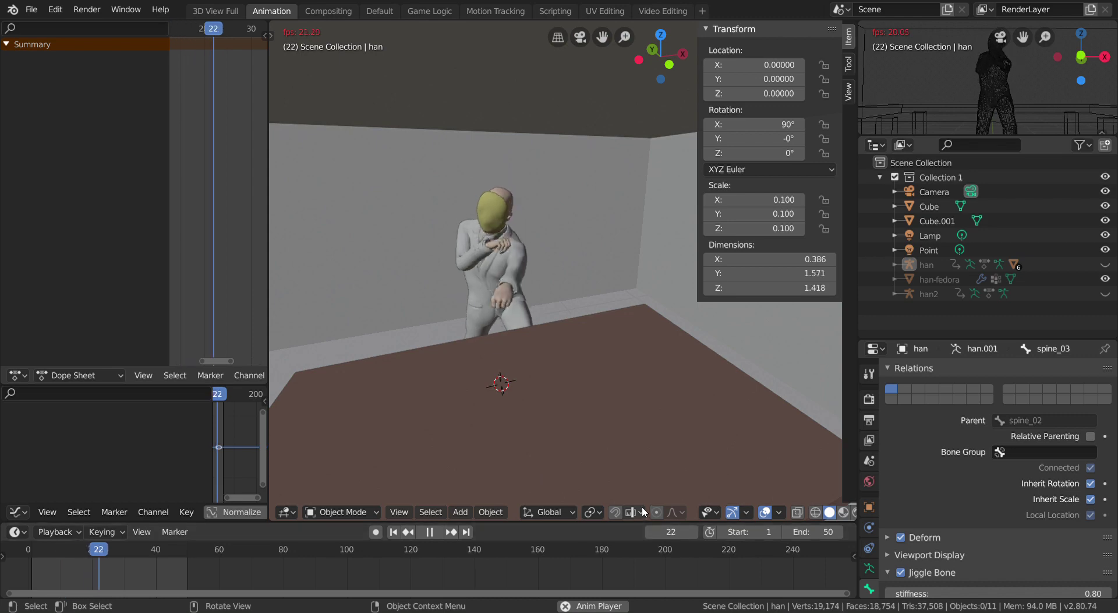
scroll(735, 513, "down", 2)
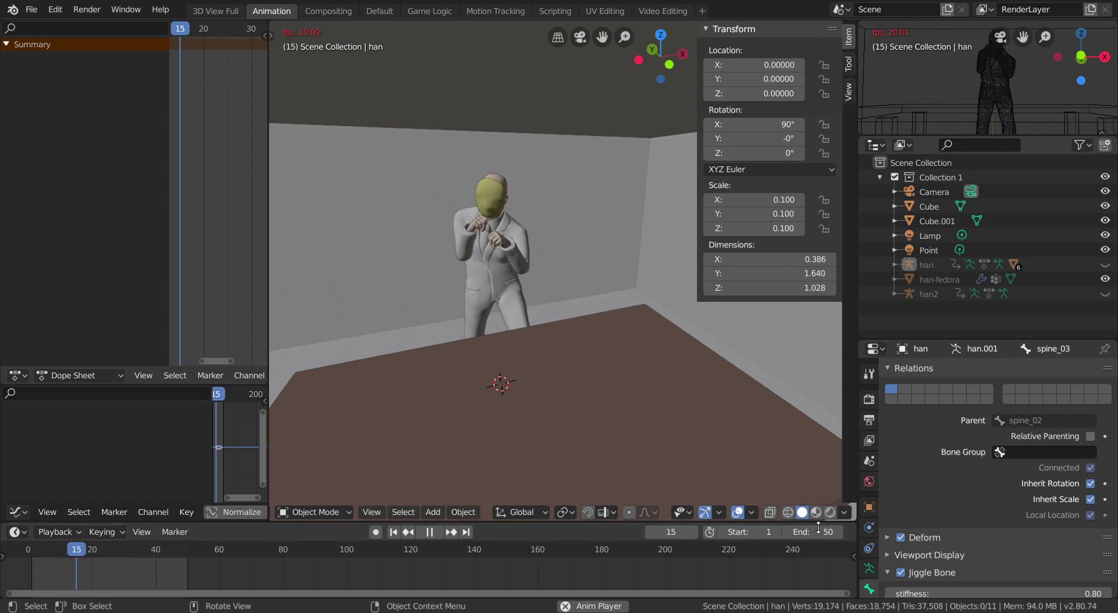
left_click(830, 512)
Orbit closer to the playing character, then show han's object properties: rotation X 90°, scale 0.100.
mouse_move(644, 387)
middle_mouse_down()
mouse_move(538, 278)
mouse_move(521, 285)
middle_mouse_up()
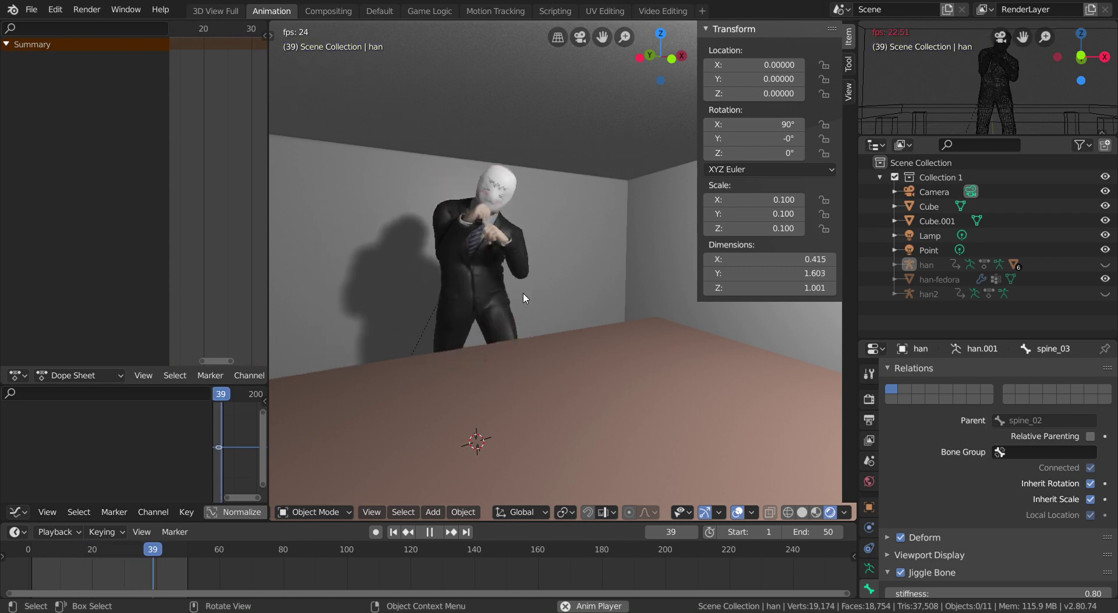
middle_click_drag(529, 335, 590, 345)
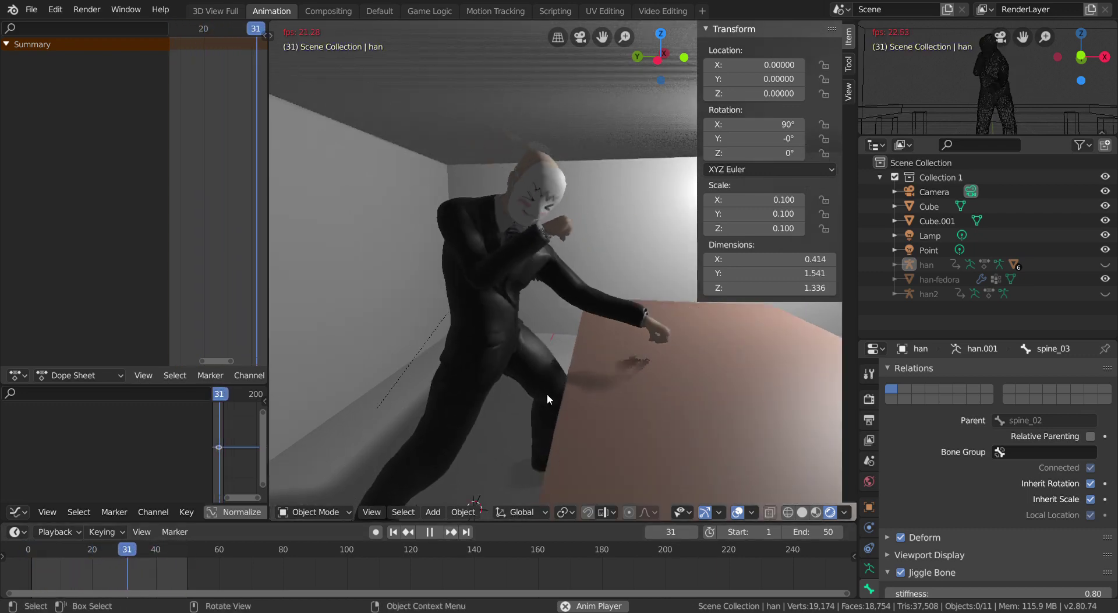
scroll(892, 440, "down", 4)
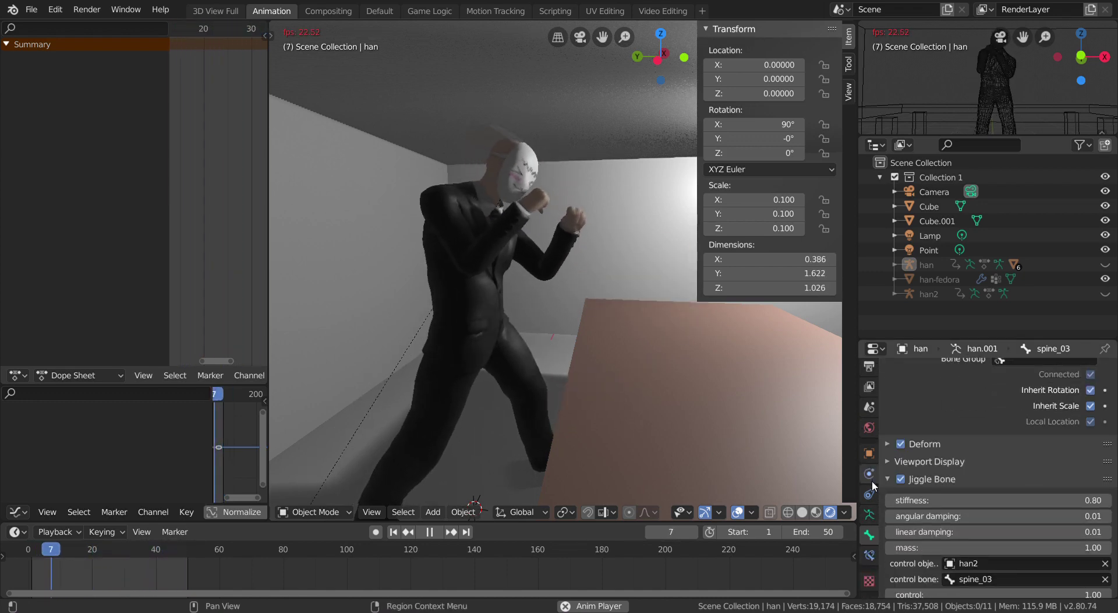
left_click(868, 462)
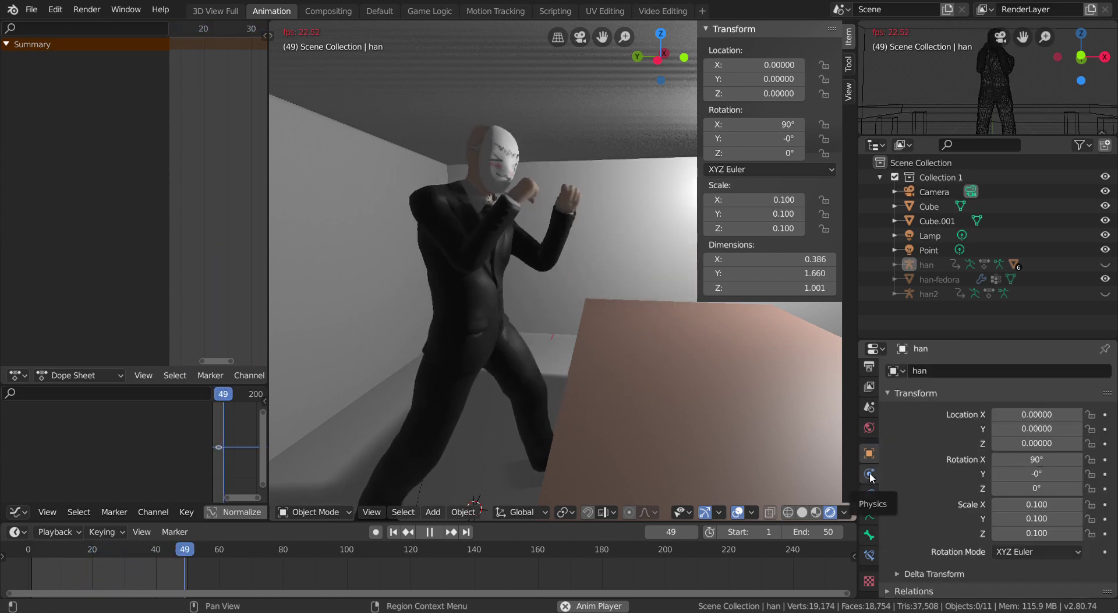